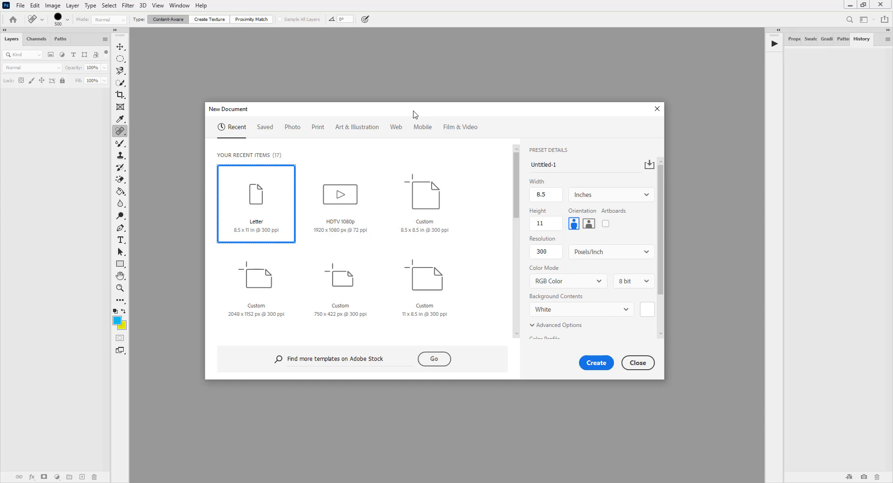
- Create a new 8.5 x 8.5 in, 300 ppi document with a white background, named Reflection
{"action": "left_click", "coordinate": [432, 197]}
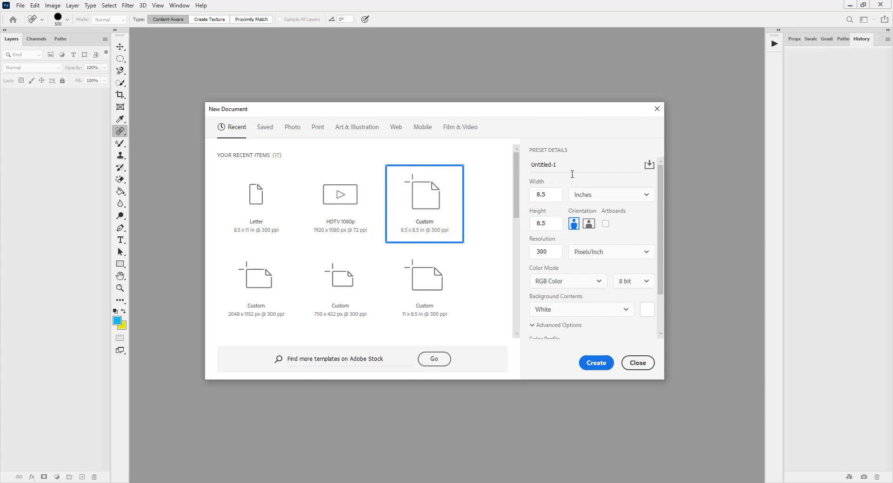
{"action": "left_click_drag", "start_coordinate": [564, 163], "coordinate": [522, 172]}
{"action": "type", "text": "Re"}
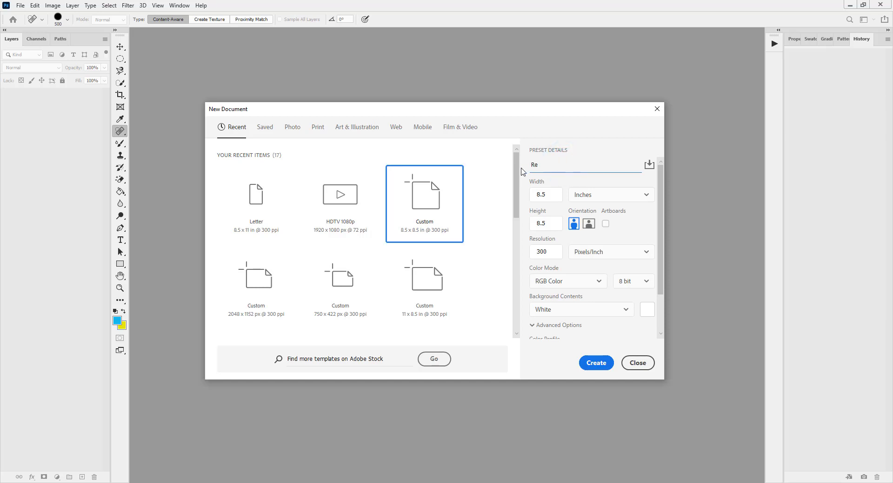
{"action": "type", "text": "flection"}
{"action": "key", "text": "Return"}
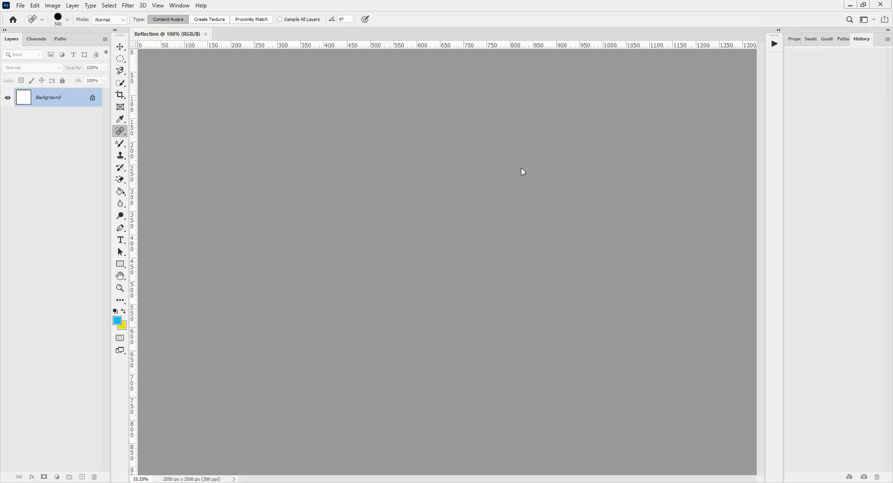
{"action": "key", "text": "v"}
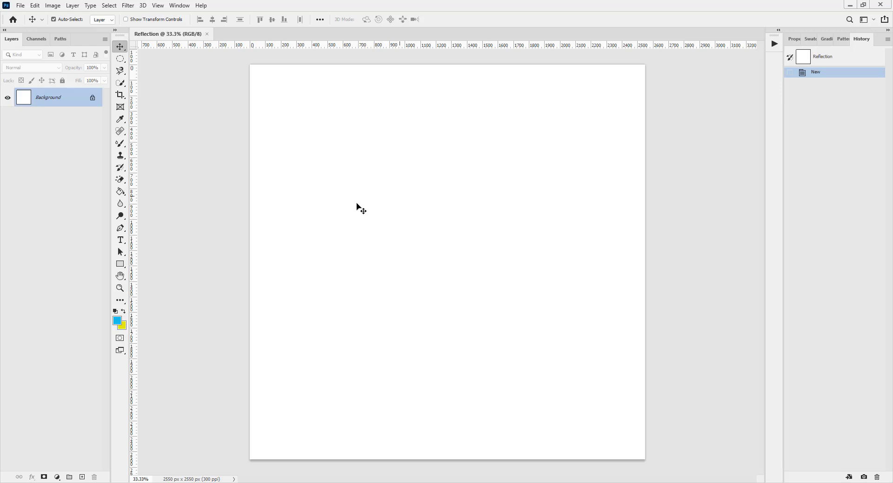
- Draw a square shape about 1179 px wide in the upper middle of the canvas and fill it with the recently used blue
{"action": "left_click_drag", "start_coordinate": [124, 267], "coordinate": [171, 265]}
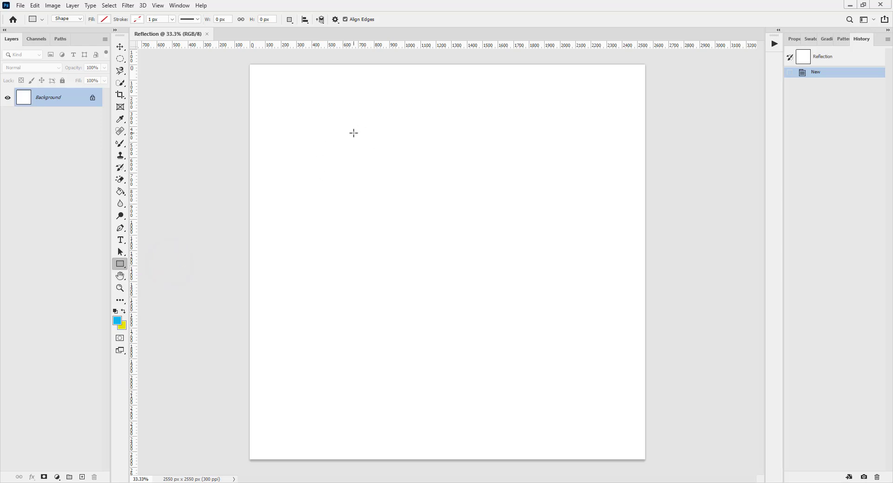
{"action": "left_click_drag", "start_coordinate": [354, 133], "coordinate": [556, 315]}
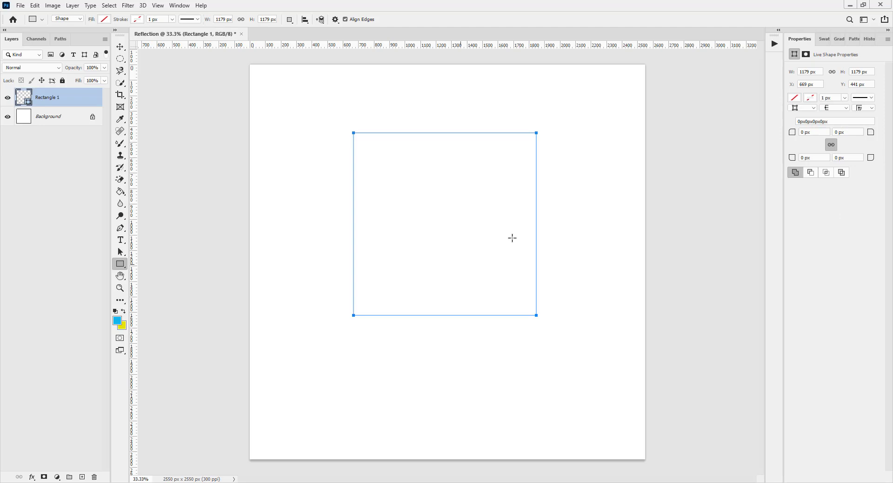
{"action": "left_click", "coordinate": [795, 99]}
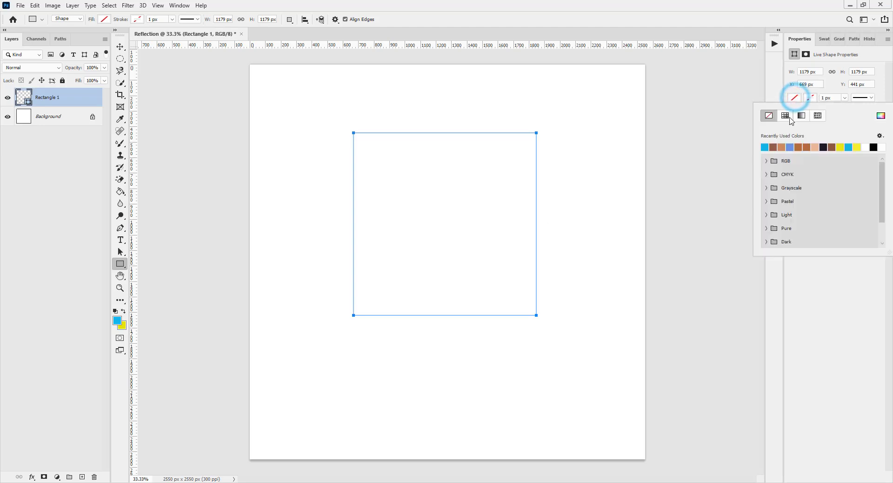
{"action": "left_click", "coordinate": [765, 146]}
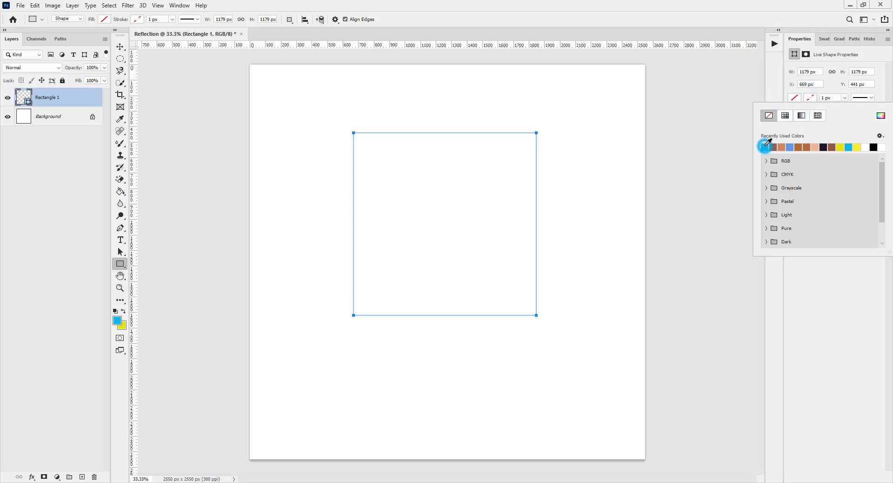
{"action": "left_click", "coordinate": [810, 264]}
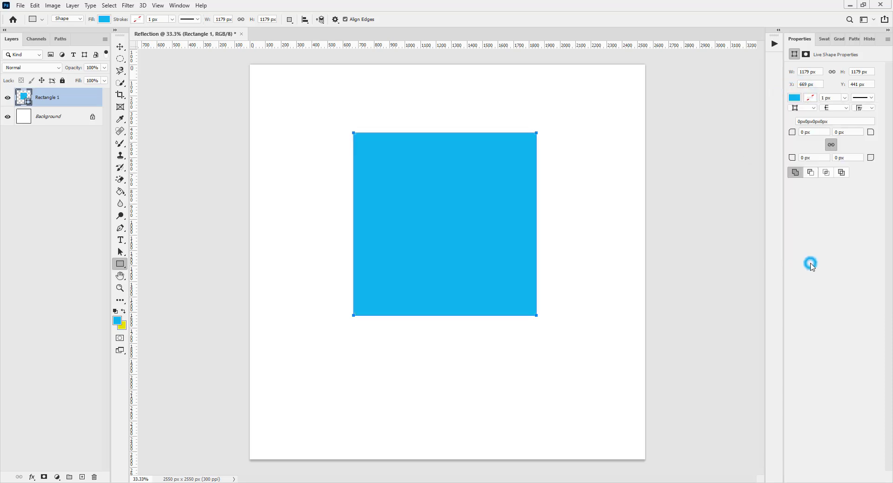
- Move the blue square slightly left, to an X position of about 639 px, keeping its vertical position
{"action": "key", "text": "v"}
{"action": "left_click", "coordinate": [504, 206]}
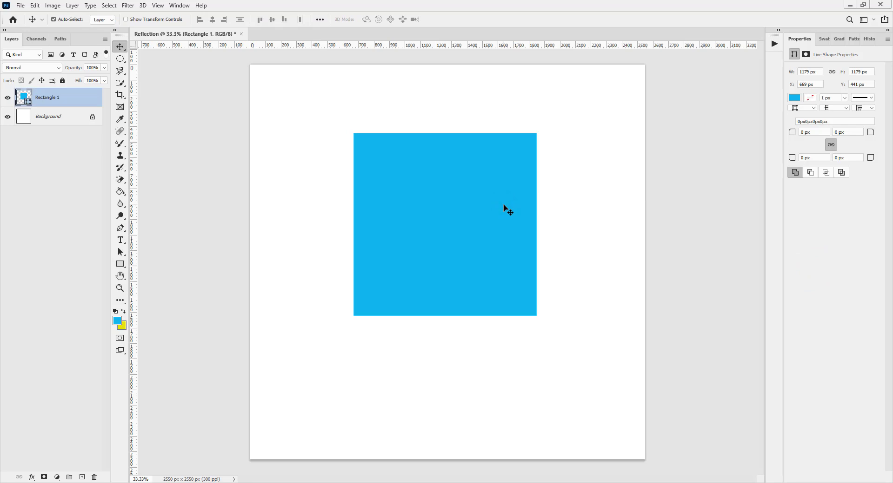
{"action": "left_click_drag", "start_coordinate": [470, 195], "coordinate": [466, 196]}
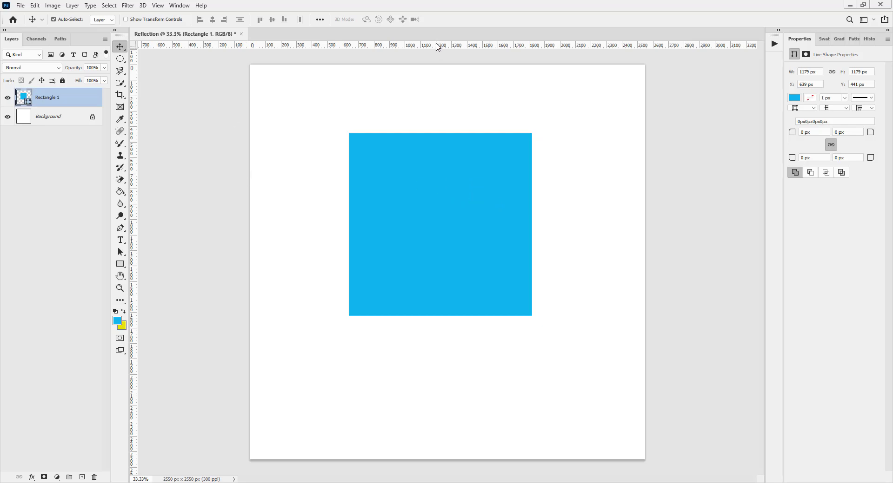
{"action": "left_click_drag", "start_coordinate": [439, 180], "coordinate": [438, 178]}
- Place one horizontal guide along the square's bottom edge and a second just below it at about 1644 px
{"action": "left_click_drag", "start_coordinate": [444, 47], "coordinate": [455, 315]}
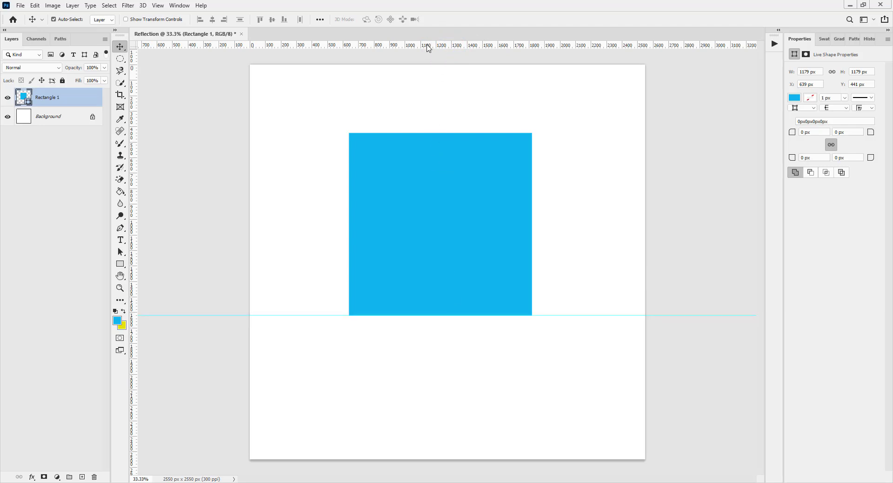
{"action": "left_click_drag", "start_coordinate": [427, 46], "coordinate": [424, 320]}
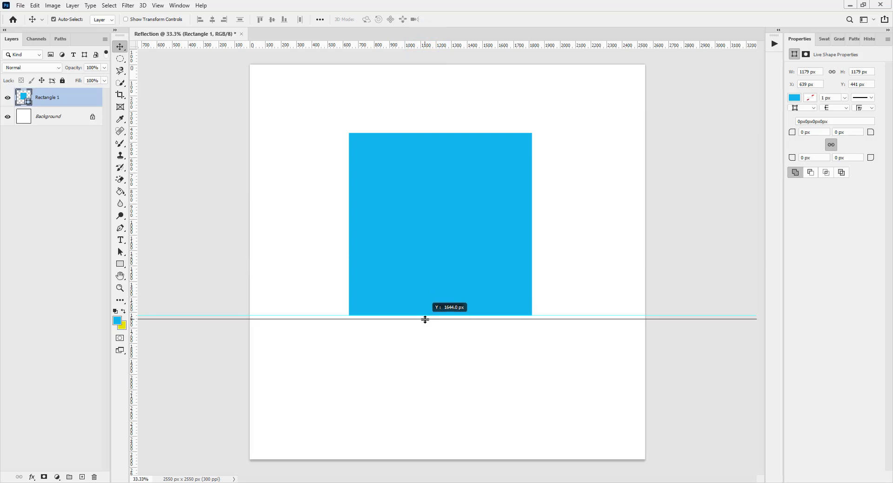
{"action": "left_click_drag", "start_coordinate": [424, 320], "coordinate": [425, 320]}
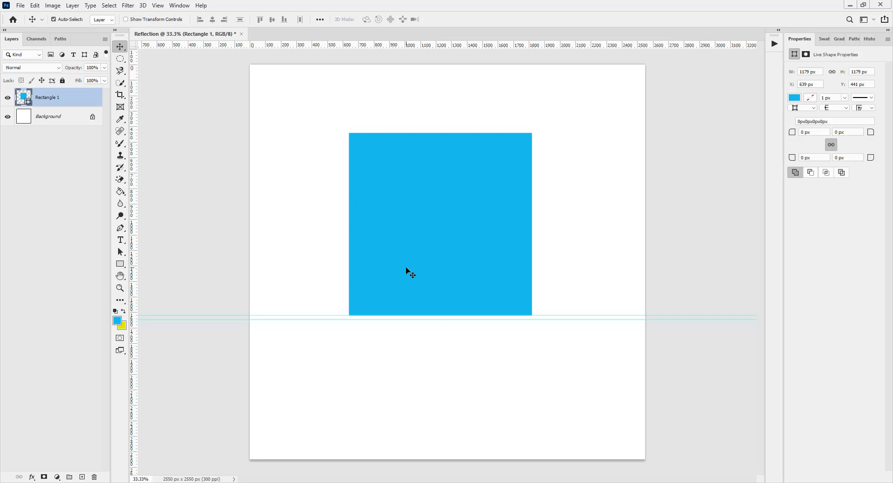
{"action": "key", "text": "ctrl+j"}
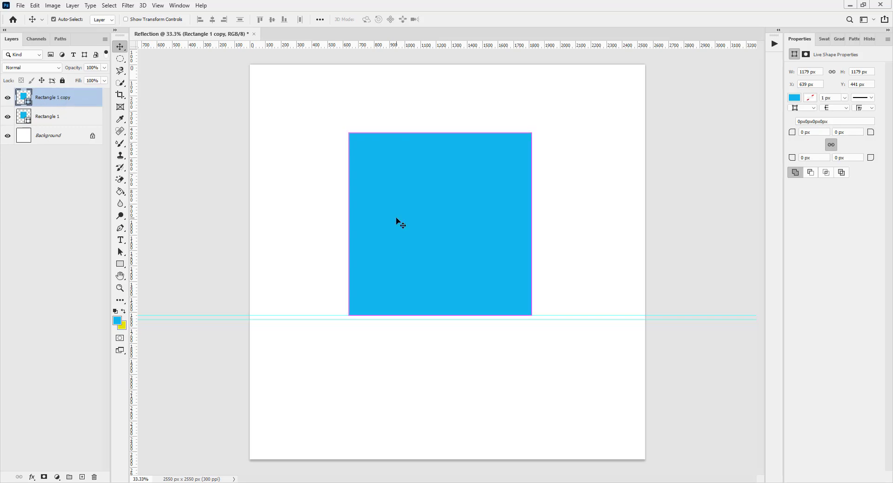
{"action": "key", "text": "ctrl"}
{"action": "key", "text": "ctrl+z"}
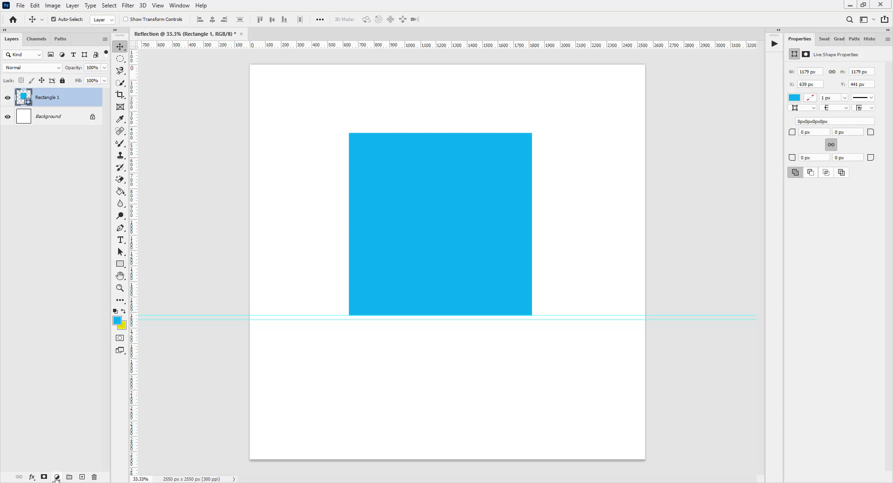
- Add a Gradient Overlay to the square using the pink-to-blue third preset of the Purples group
{"action": "left_click", "coordinate": [32, 477]}
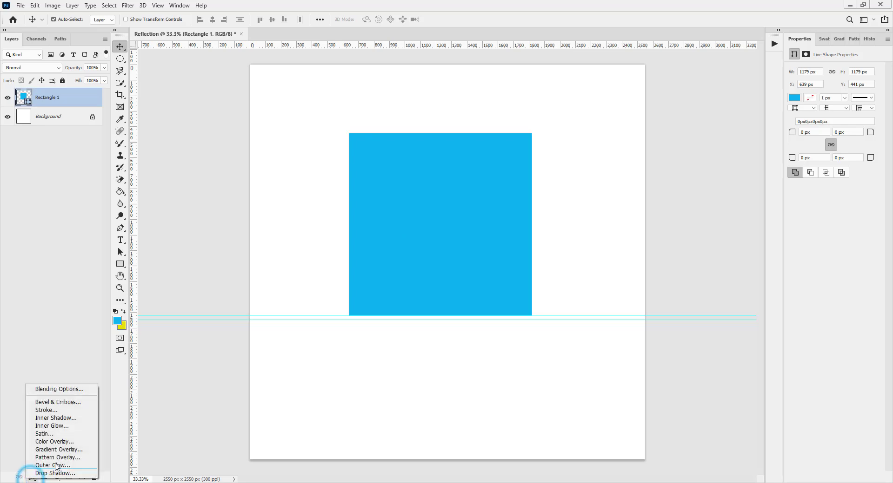
{"action": "left_click", "coordinate": [78, 453]}
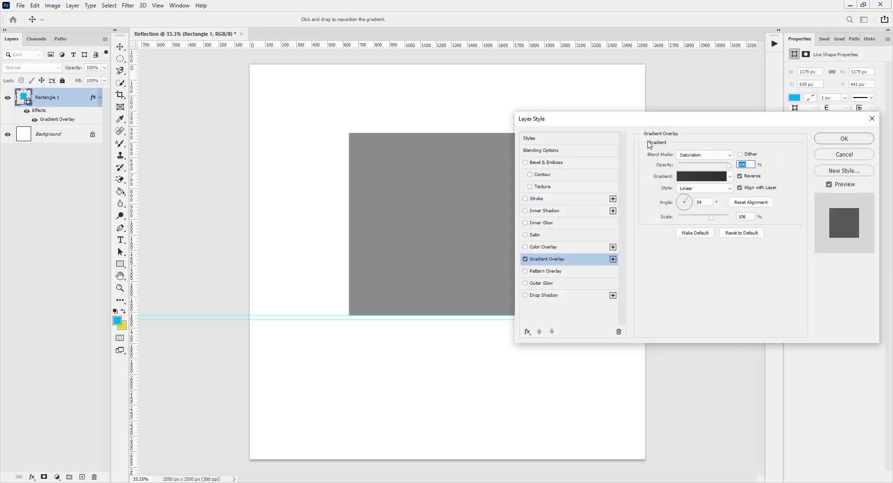
{"action": "left_click", "coordinate": [729, 177]}
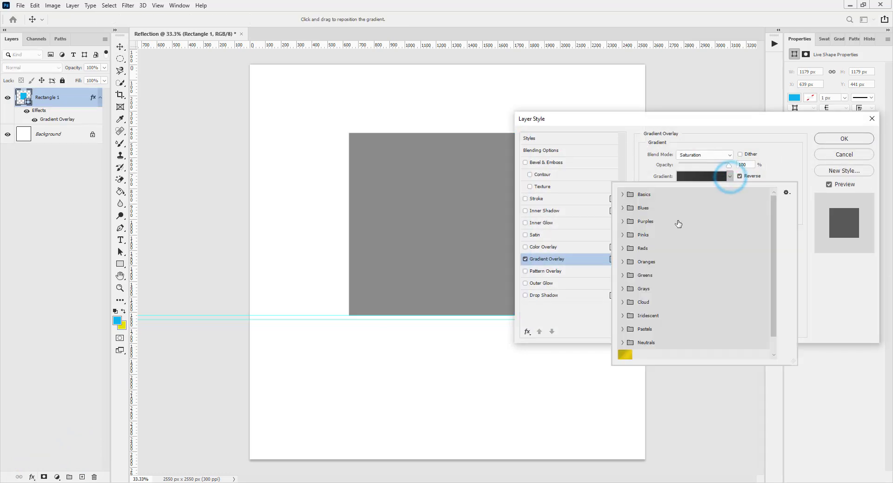
{"action": "left_click", "coordinate": [622, 221]}
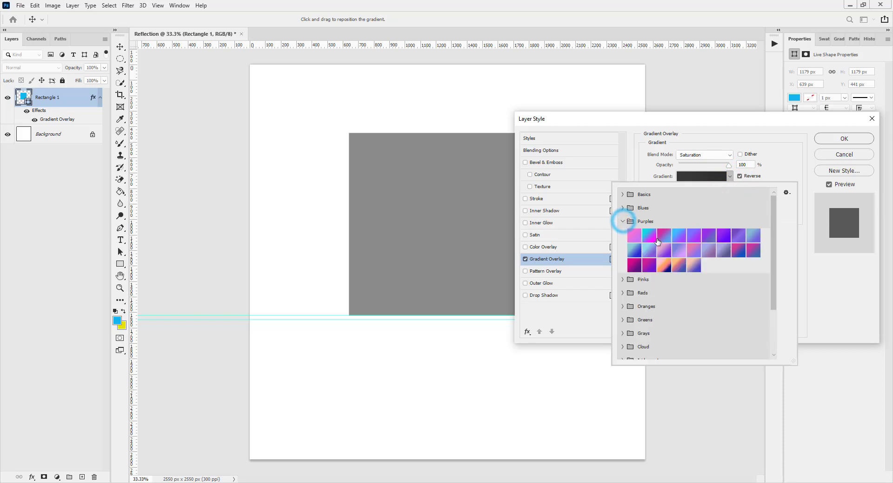
{"action": "left_click", "coordinate": [649, 236]}
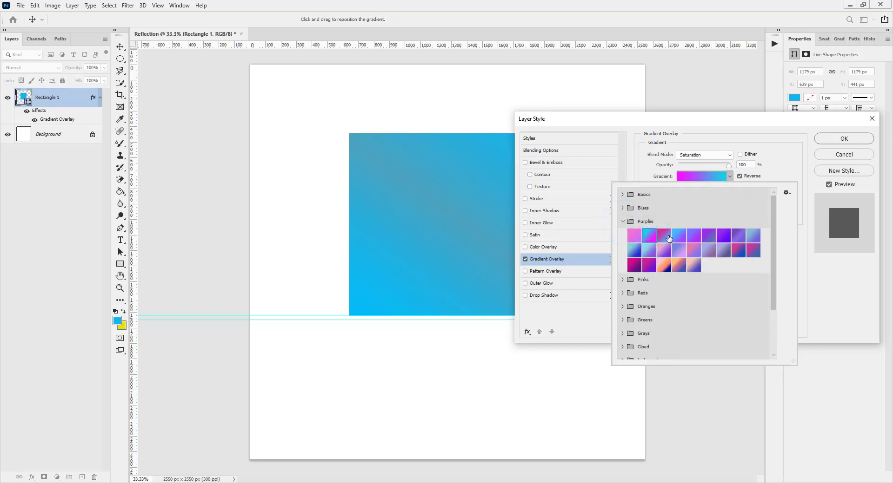
{"action": "left_click", "coordinate": [668, 238]}
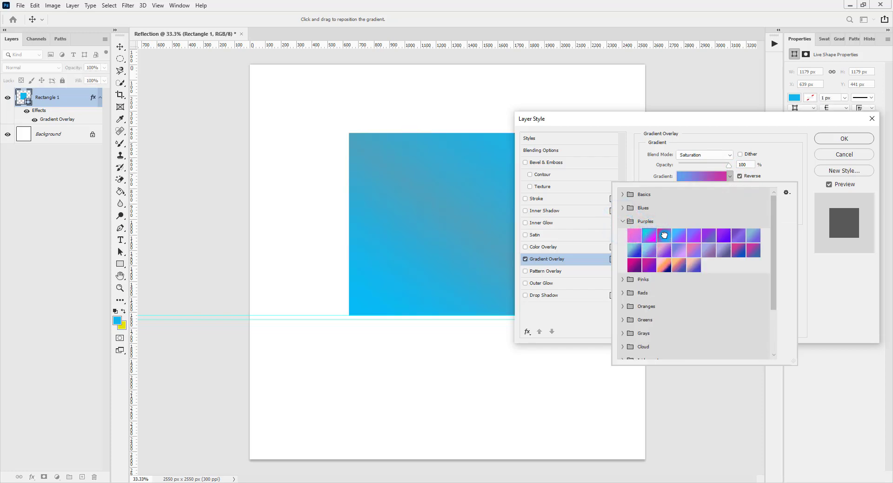
{"action": "left_click", "coordinate": [783, 170]}
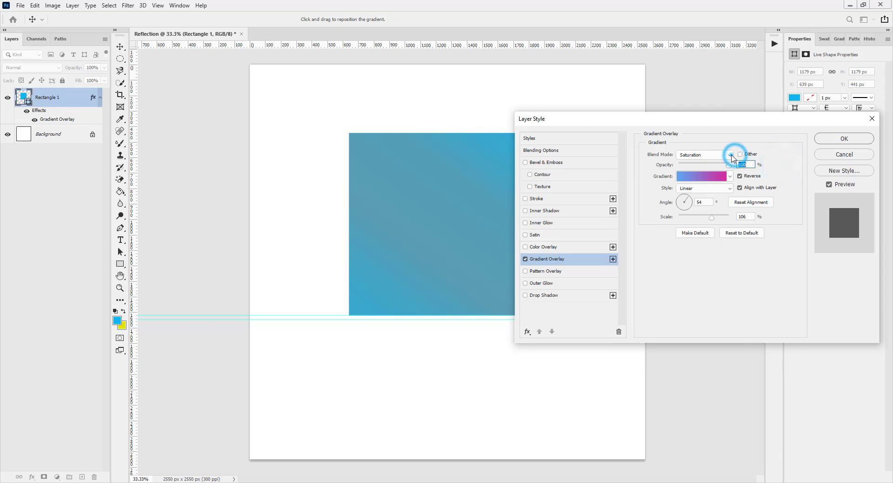
- Set the gradient overlay's blend mode to Normal and its angle to 90°, and apply the layer style
{"action": "left_click", "coordinate": [732, 158]}
{"action": "left_click", "coordinate": [728, 148]}
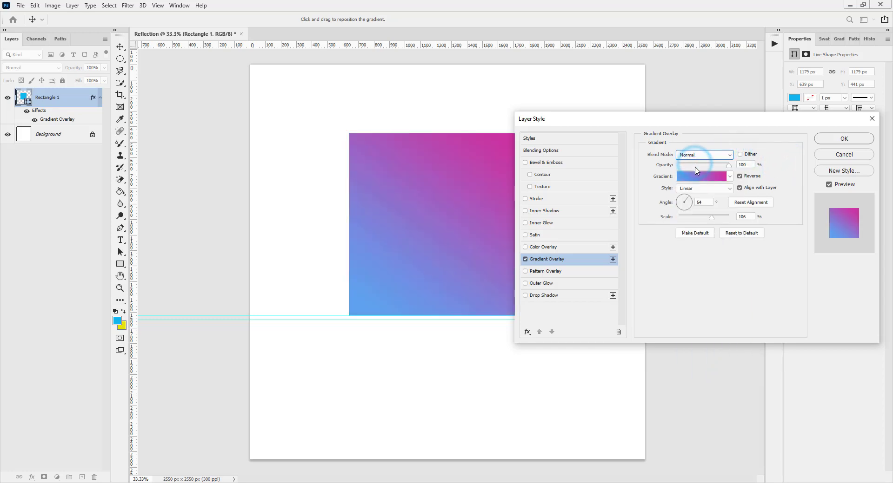
{"action": "double_click", "coordinate": [702, 202]}
{"action": "type", "text": "0"}
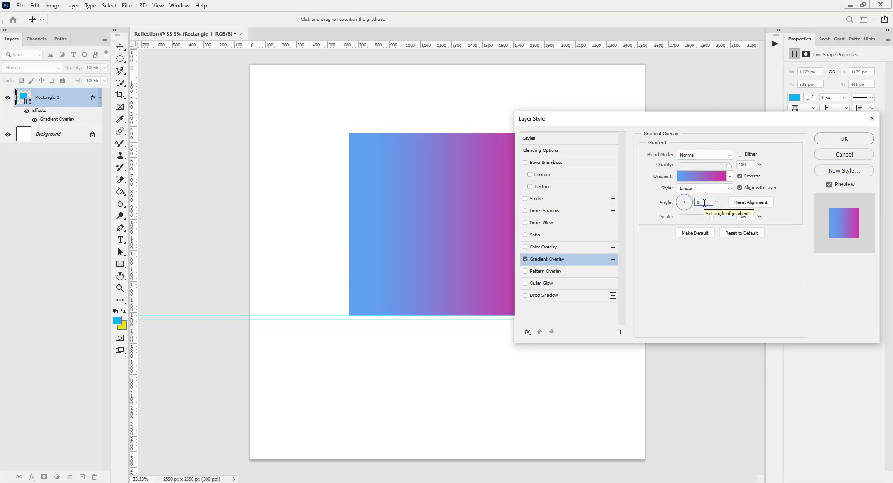
{"action": "double_click", "coordinate": [704, 204]}
{"action": "type", "text": "90"}
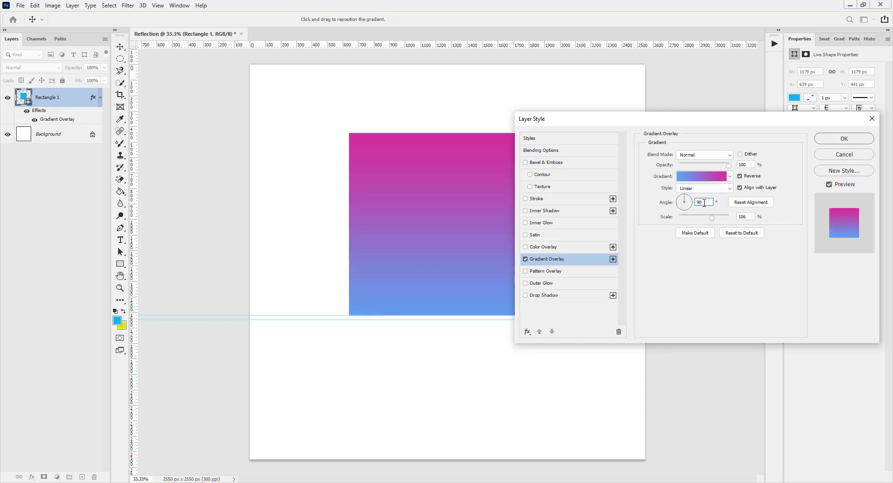
{"action": "left_click", "coordinate": [844, 138]}
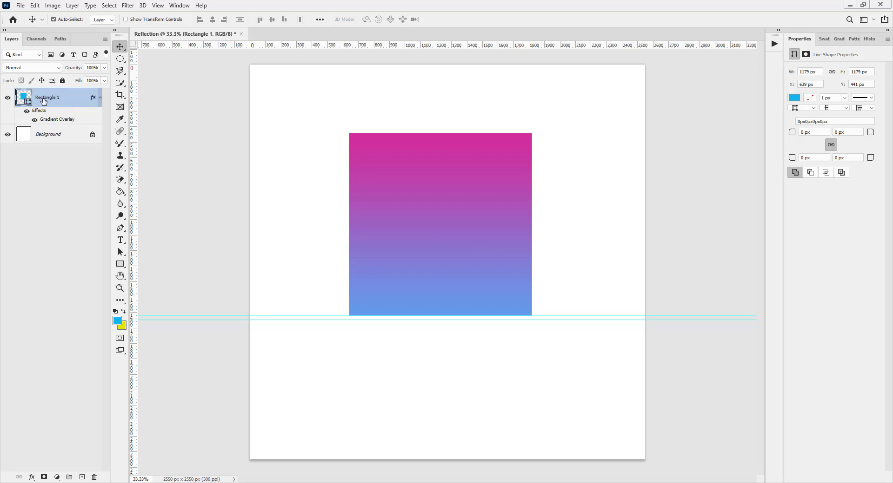
- Duplicate the gradient square's layer in place
{"action": "key", "text": "ctrl+j"}
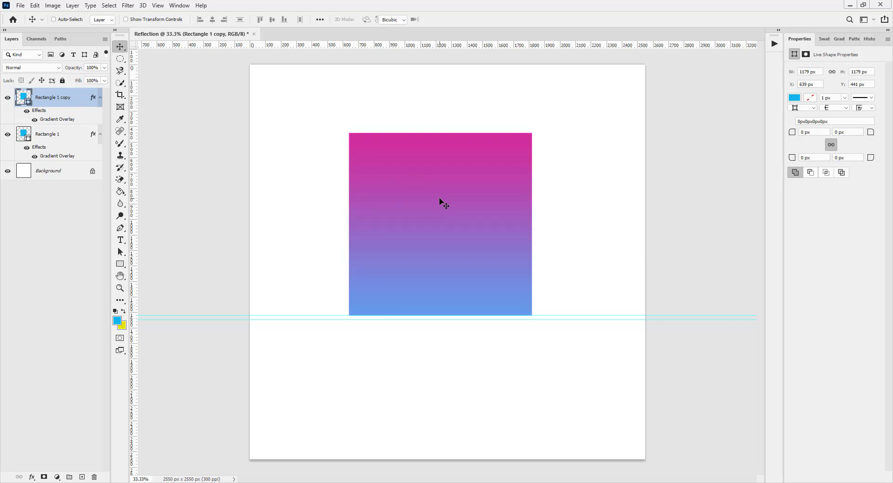
{"action": "key", "text": "ctrl+t"}
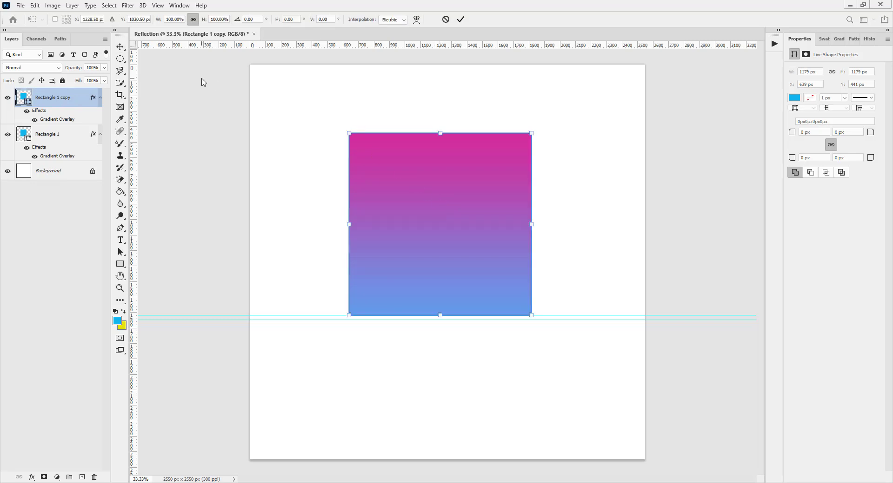
{"action": "key", "text": "Return"}
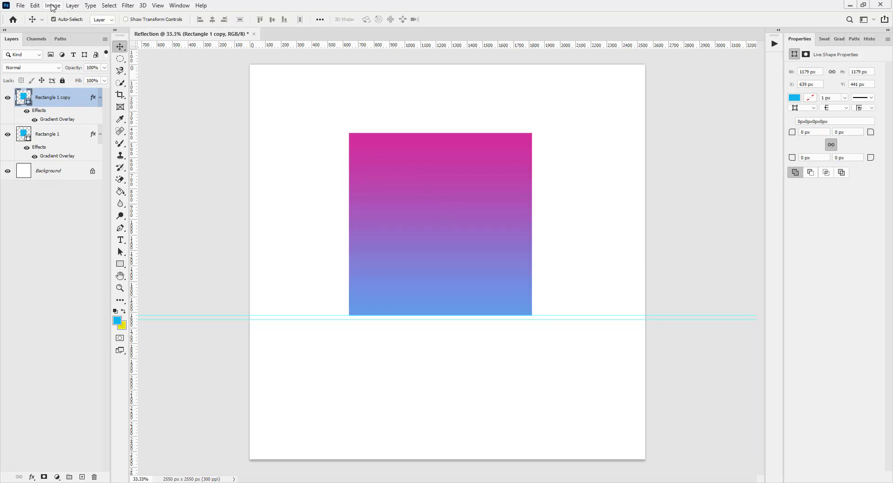
- Flip the duplicated square vertically with Free Transform and move it straight down so its top edge meets the lower guide
{"action": "left_click", "coordinate": [35, 5]}
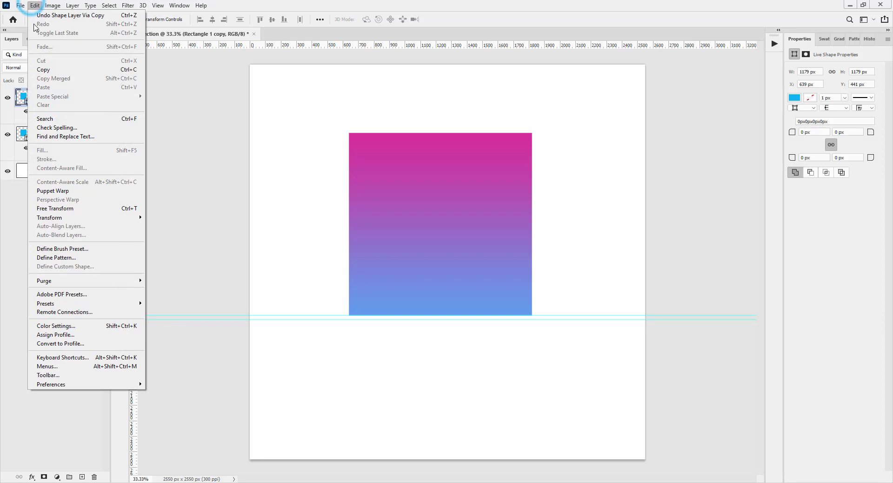
{"action": "left_click", "coordinate": [79, 212]}
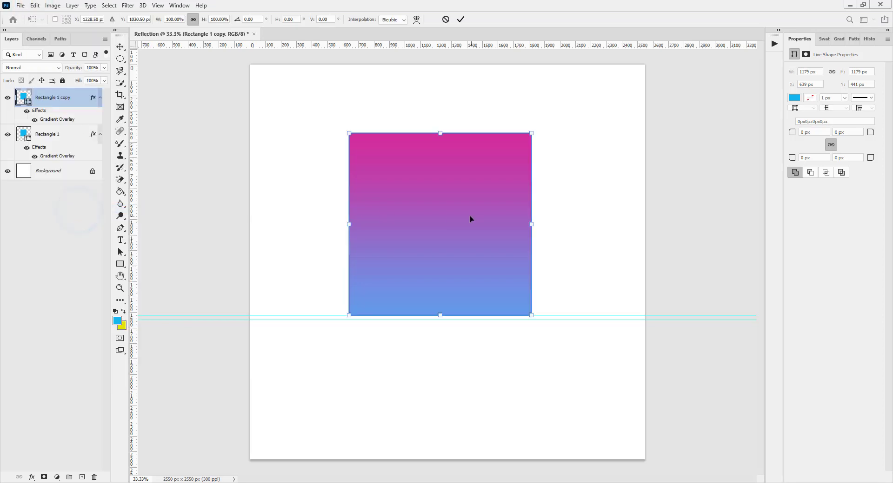
{"action": "right_click", "coordinate": [448, 215]}
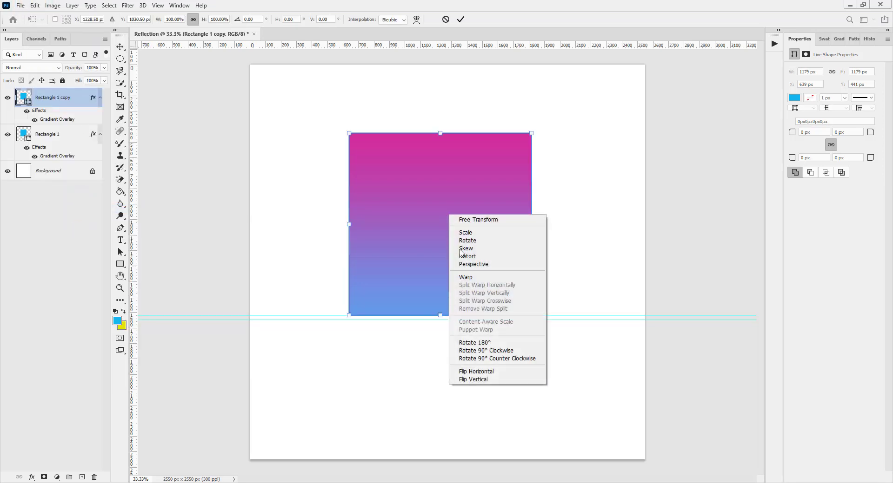
{"action": "left_click", "coordinate": [485, 380]}
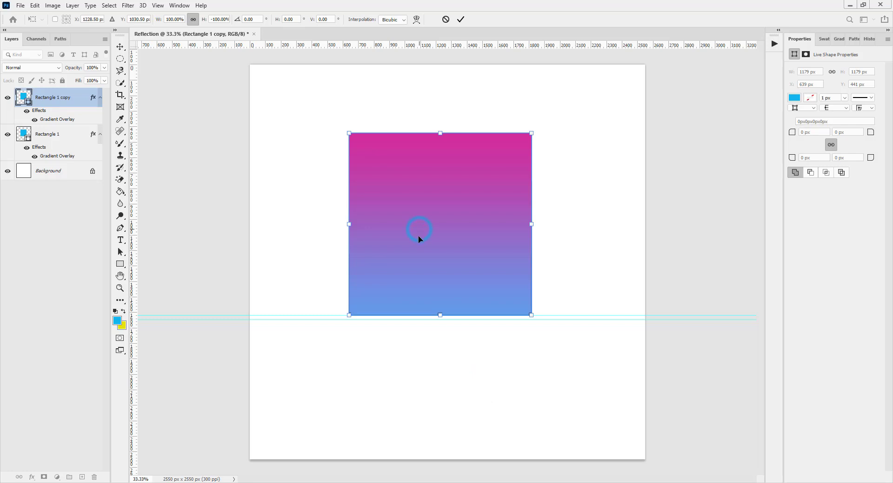
{"action": "left_click_drag", "start_coordinate": [417, 236], "coordinate": [443, 415]}
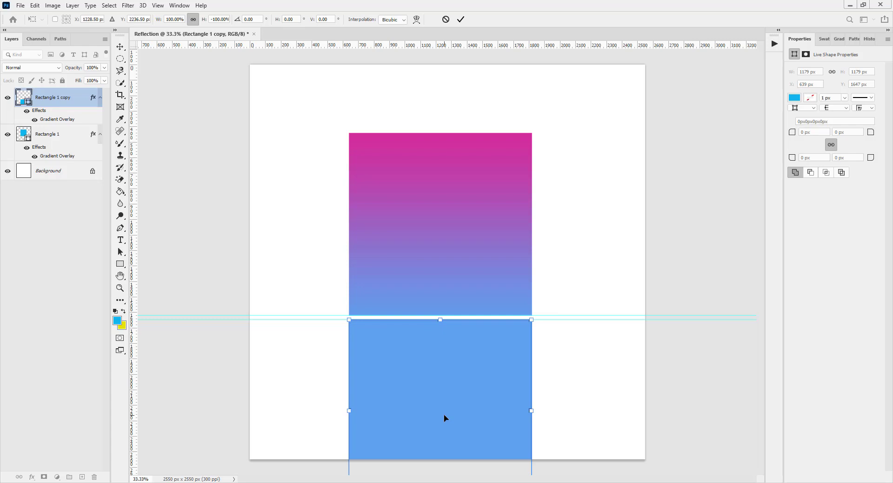
- Apply the pending vertical flip and new position to the duplicated square below the original
{"action": "mouse_move", "coordinate": [443, 415]}
{"action": "left_mouse_down"}
{"action": "mouse_move", "coordinate": [438, 340]}
{"action": "mouse_move", "coordinate": [445, 414]}
{"action": "left_mouse_up"}
{"action": "right_click", "coordinate": [481, 383]}
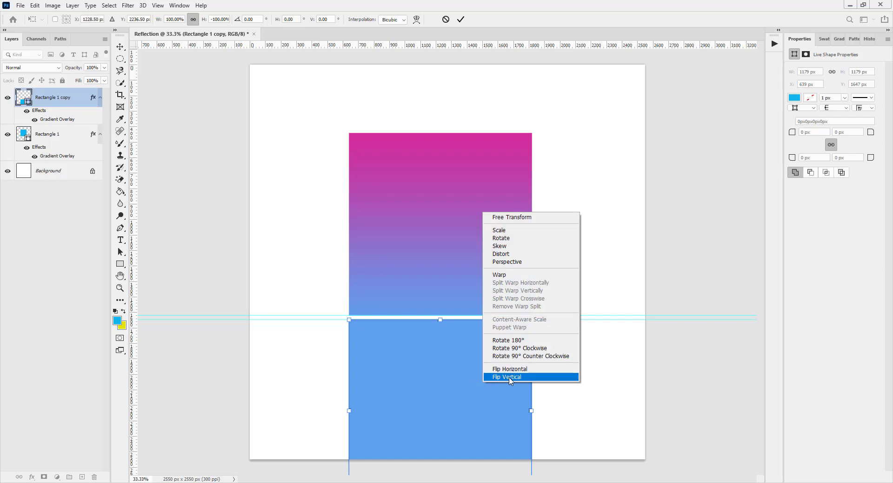
{"action": "left_click", "coordinate": [520, 369]}
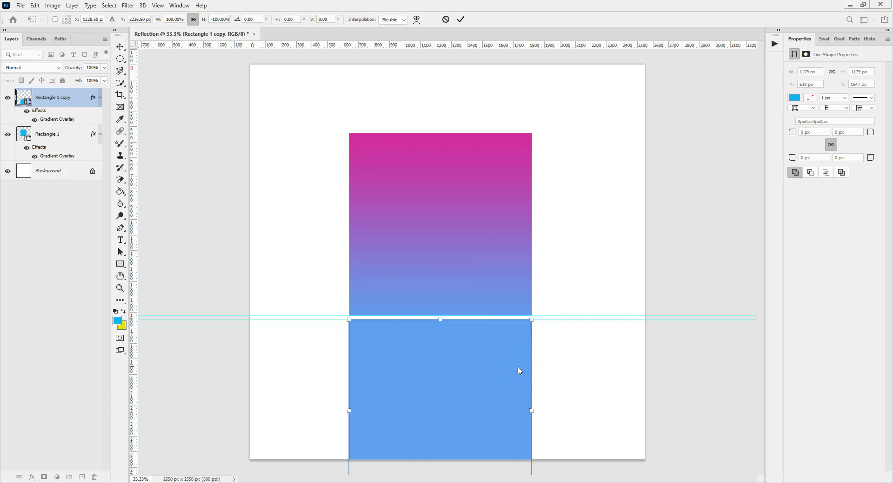
{"action": "key", "text": "Return"}
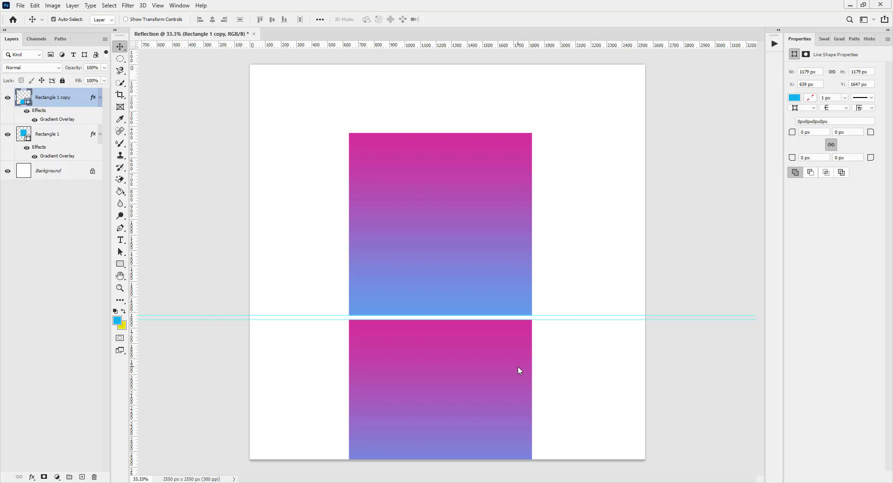
- Flip the duplicated square vertically once more with Free Transform and apply the transform
{"action": "left_click", "coordinate": [482, 358], "text": "ctrl"}
{"action": "key", "text": "ctrl+t"}
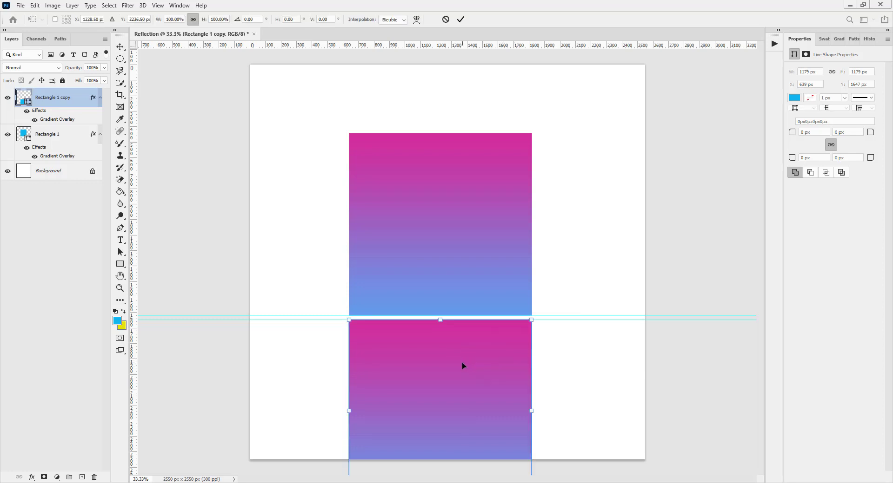
{"action": "right_click", "coordinate": [461, 367]}
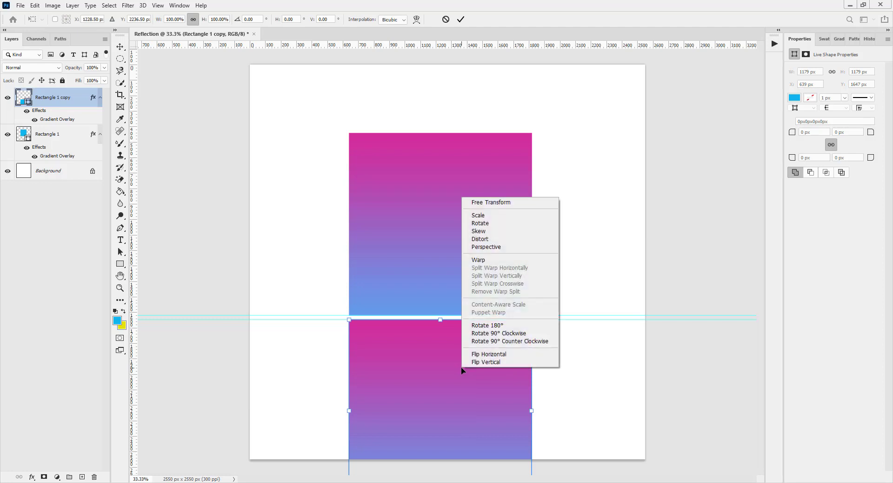
{"action": "left_click", "coordinate": [499, 363]}
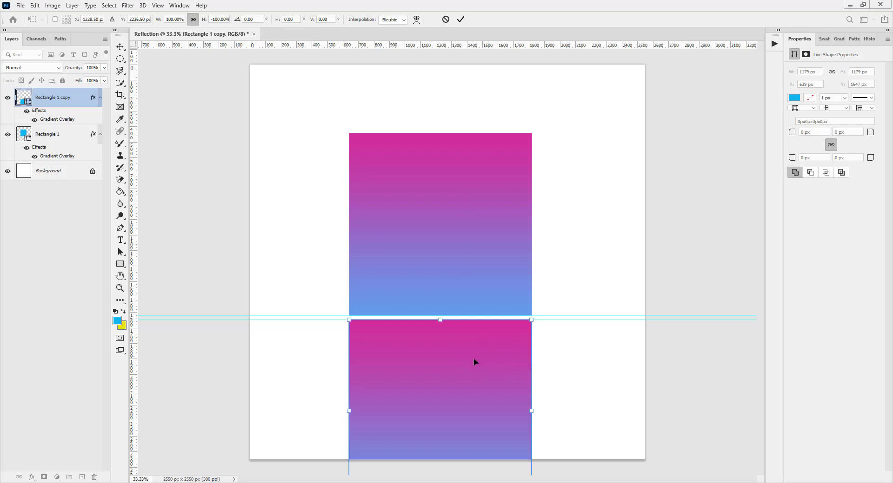
{"action": "key", "text": "Return"}
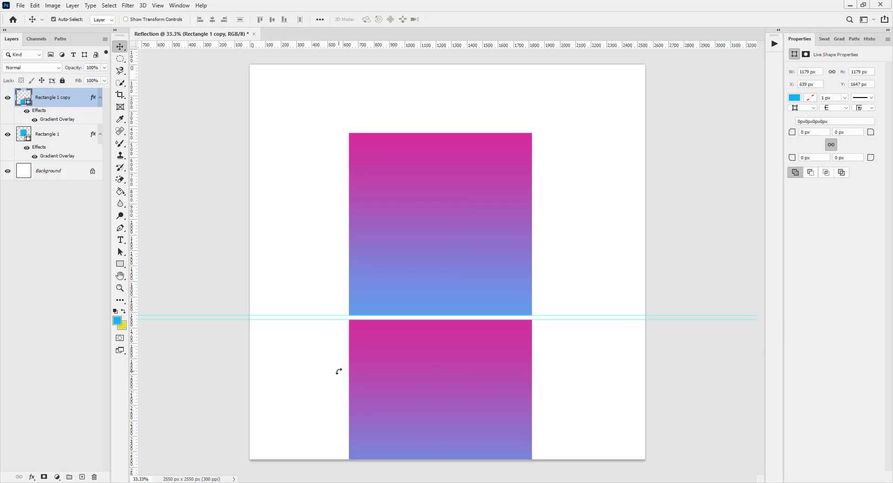
- Turn off Reverse in the duplicated square's Gradient Overlay and apply the layer style
{"action": "left_click", "coordinate": [410, 361]}
{"action": "left_click", "coordinate": [51, 121]}
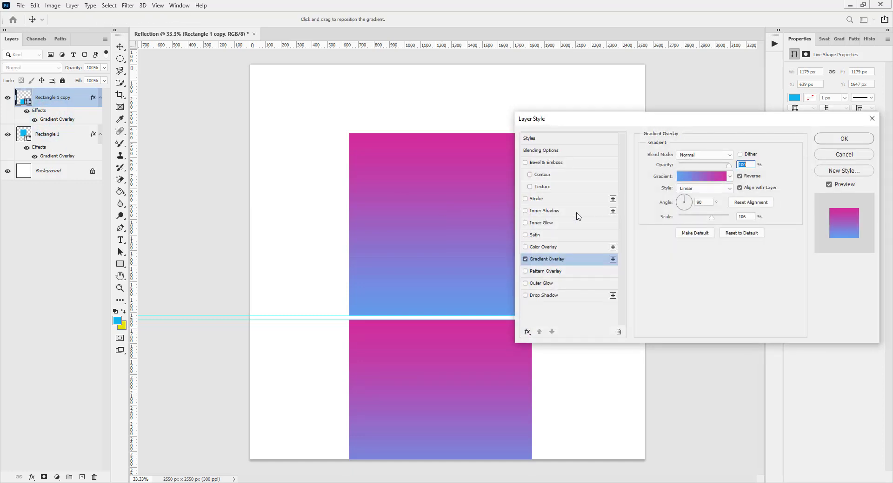
{"action": "left_click", "coordinate": [739, 177]}
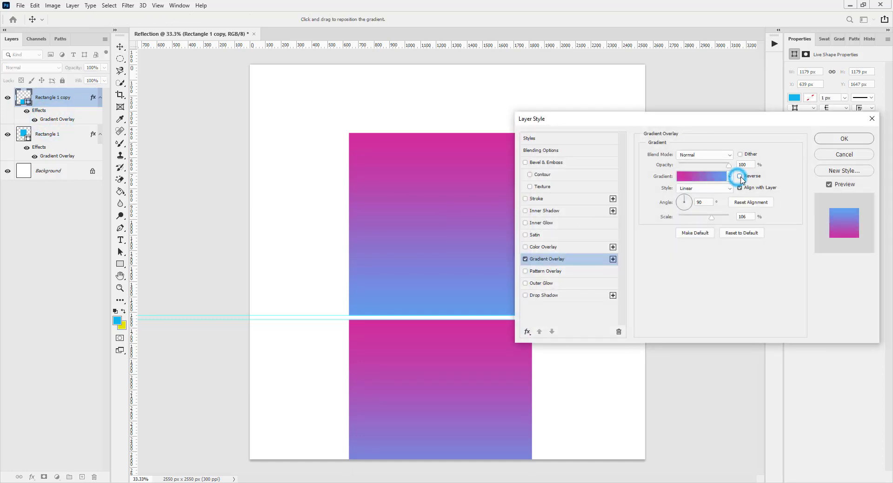
{"action": "left_click", "coordinate": [835, 141]}
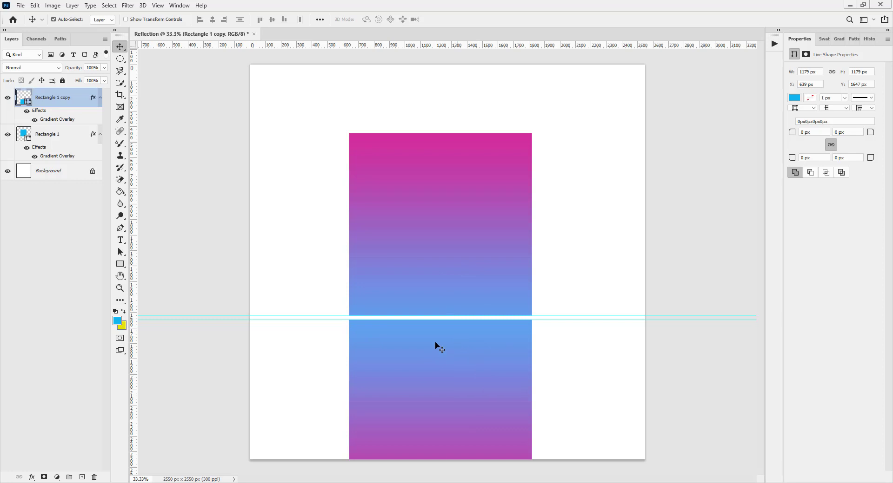
- Add a layer mask to the duplicated square and set the Gradient tool to the first black-to-white preset of the Basics group
{"action": "left_click", "coordinate": [44, 478]}
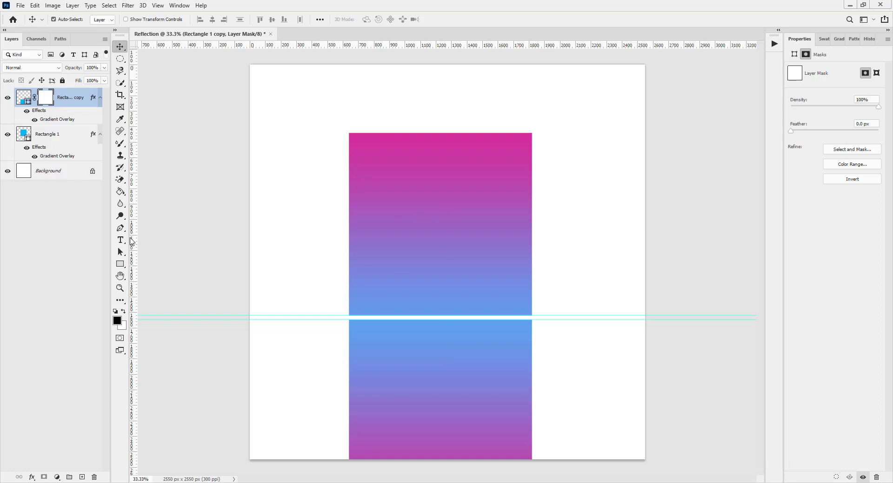
{"action": "left_click", "coordinate": [120, 192]}
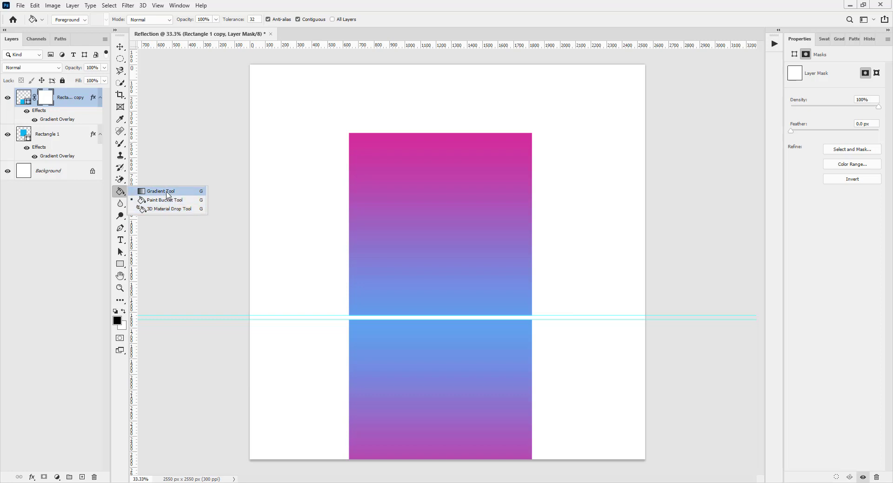
{"action": "left_click", "coordinate": [168, 194]}
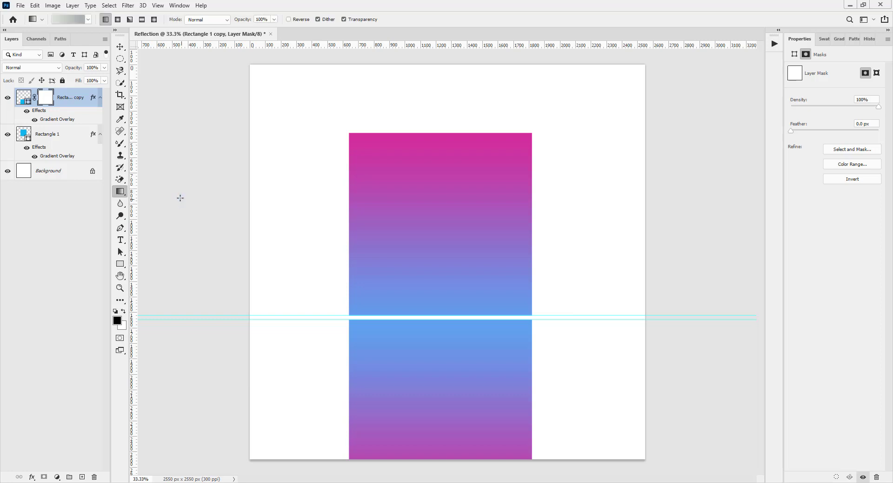
{"action": "left_click", "coordinate": [87, 19]}
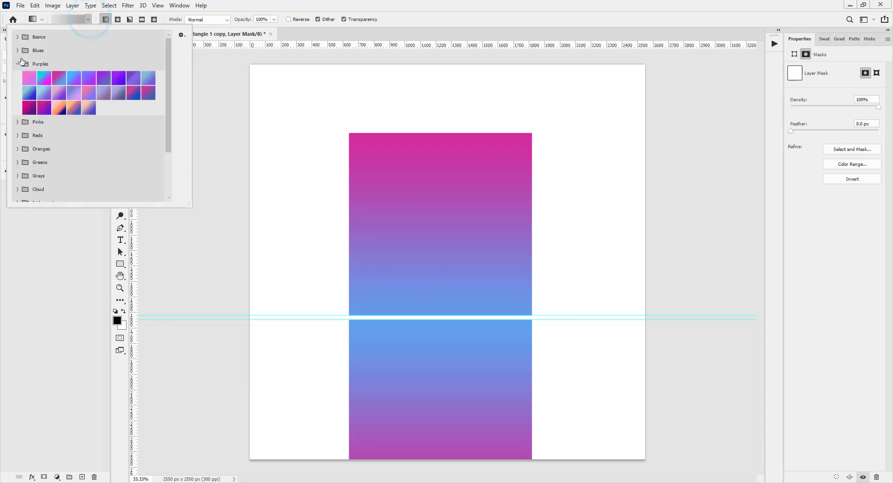
{"action": "left_click", "coordinate": [18, 63]}
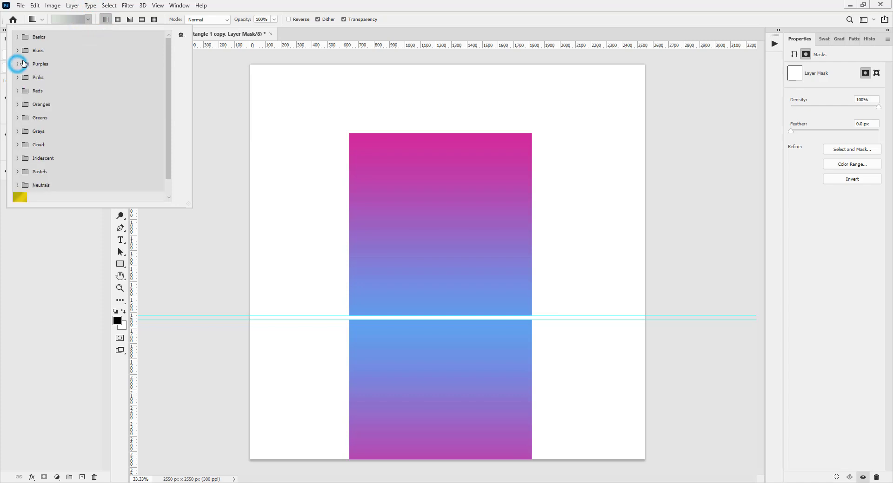
{"action": "left_click", "coordinate": [18, 37]}
{"action": "left_click", "coordinate": [29, 55]}
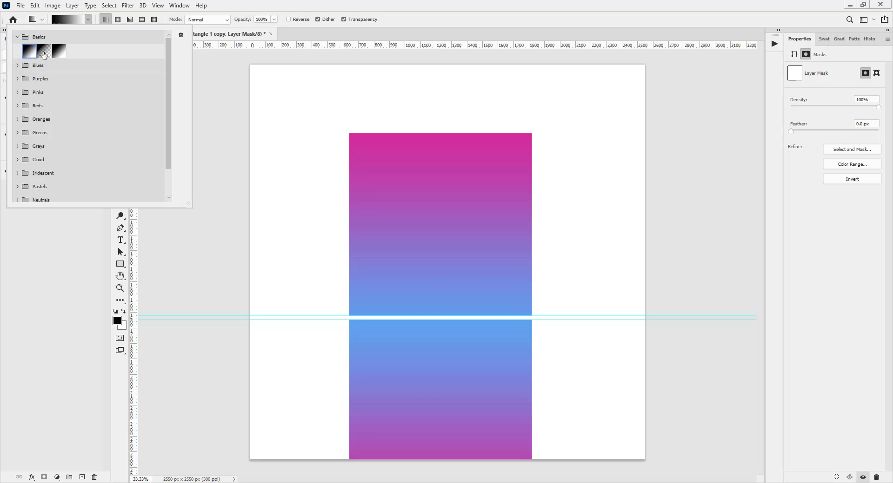
{"action": "left_click", "coordinate": [413, 17]}
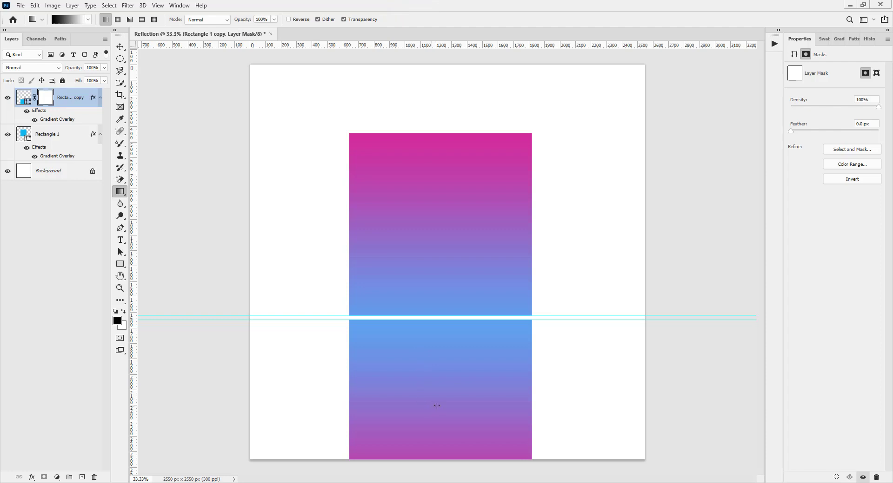
- Try two upward gradients of different starting heights on the duplicated square's mask, undoing each one
{"action": "left_click_drag", "start_coordinate": [442, 403], "coordinate": [443, 394]}
{"action": "left_click_drag", "start_coordinate": [442, 329], "coordinate": [443, 328]}
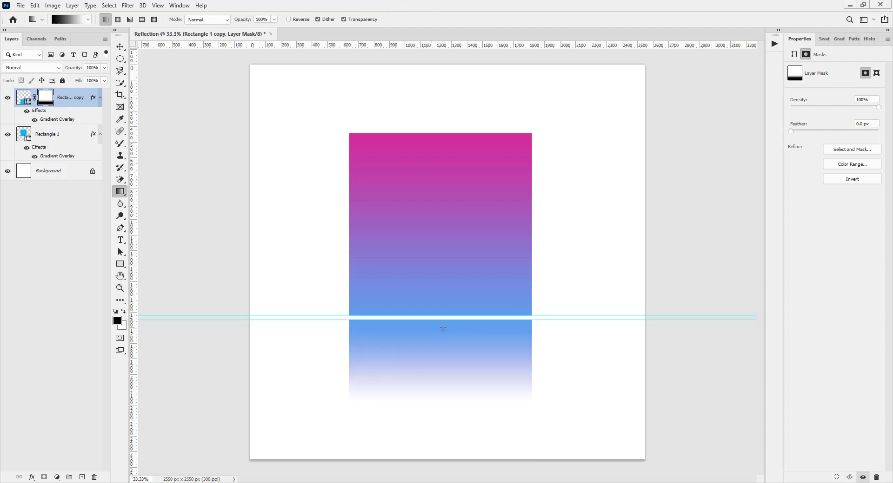
{"action": "key", "text": "ctrl+z"}
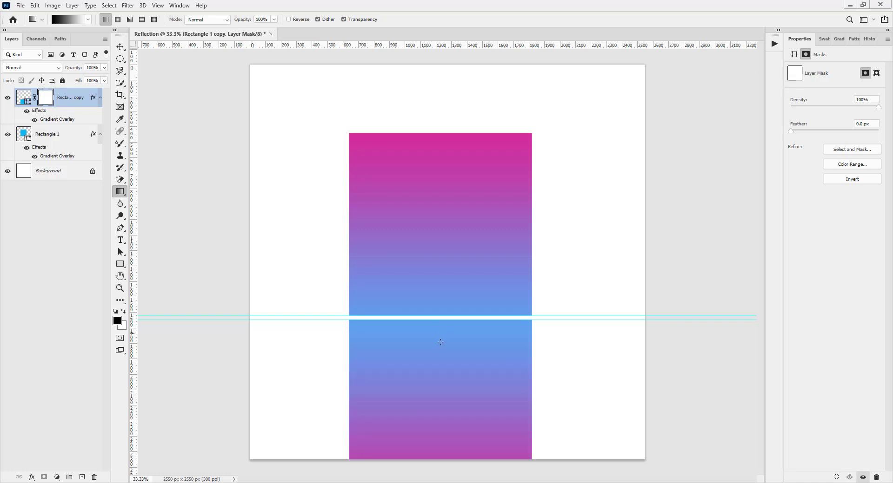
{"action": "left_click_drag", "start_coordinate": [438, 346], "coordinate": [441, 259]}
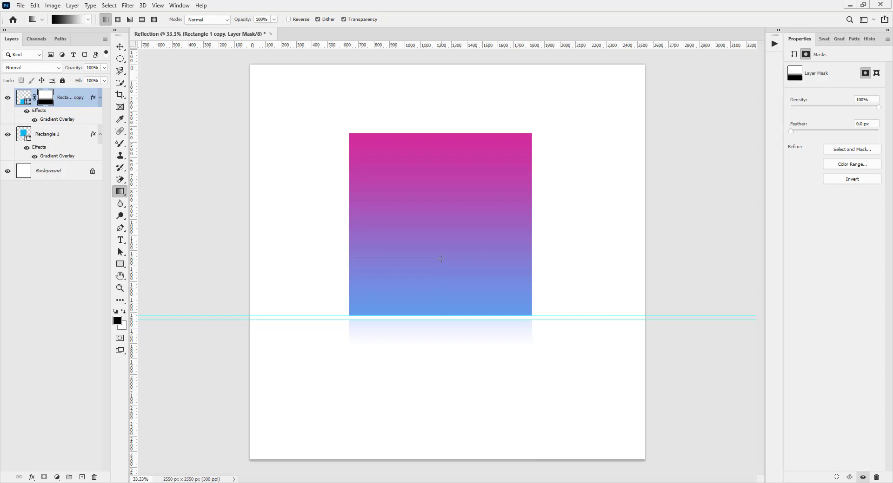
{"action": "key", "text": "ctrl+z"}
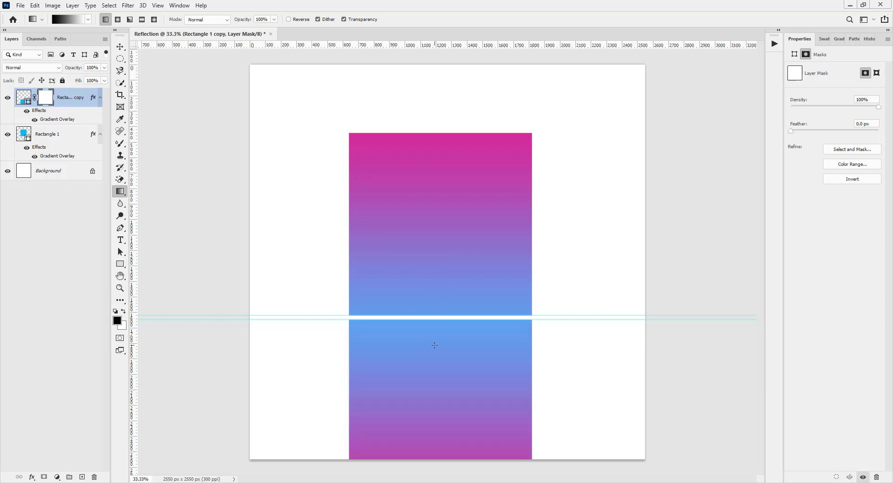
- Fade the reflection with a vertical mask gradient from slightly below its top edge up into the original square, and hide the guides
{"action": "left_click_drag", "start_coordinate": [438, 355], "coordinate": [438, 272]}
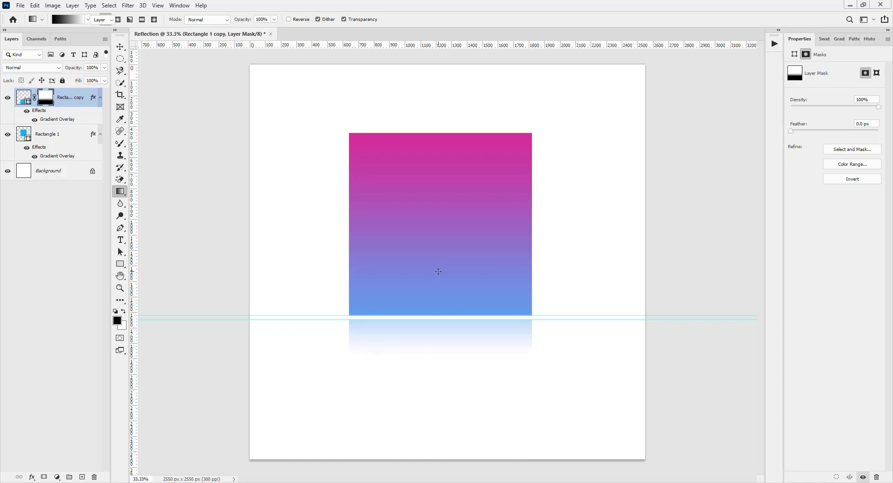
{"action": "key", "text": "v"}
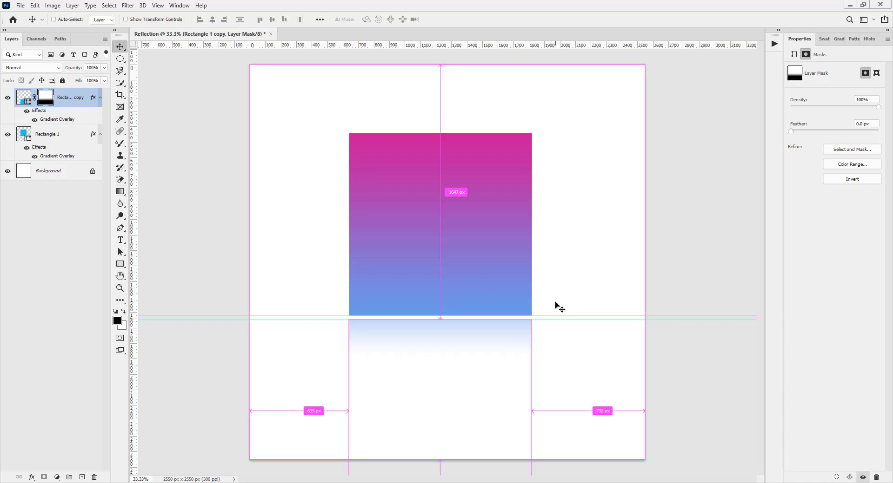
{"action": "key", "text": "ctrl+semicolon"}
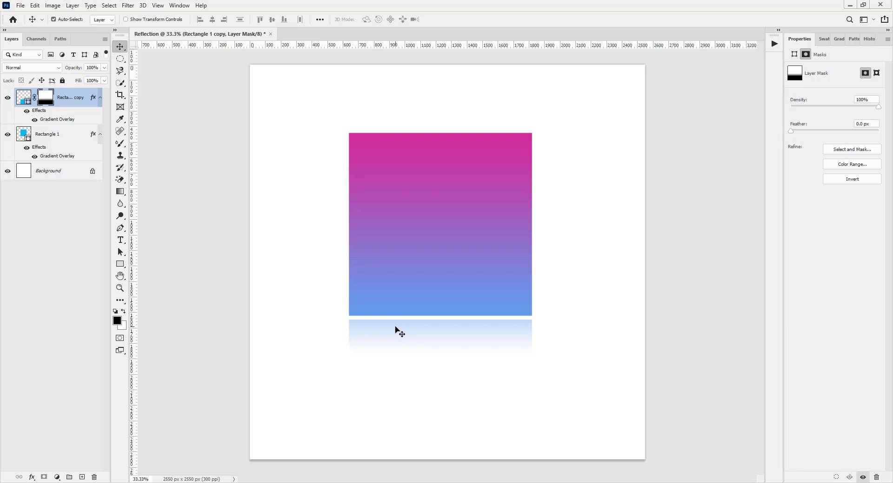
- Hide the original square's layer and its masked duplicate
{"action": "left_click", "coordinate": [8, 135]}
{"action": "left_click", "coordinate": [7, 98]}
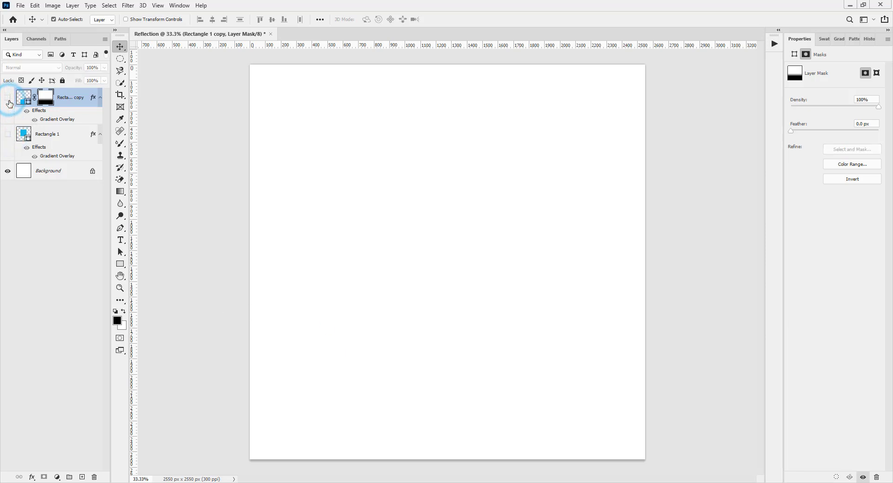
- Place the generator image "unnamed (1)" from Downloads as a linked object, and delete its layer
{"action": "left_click", "coordinate": [20, 6]}
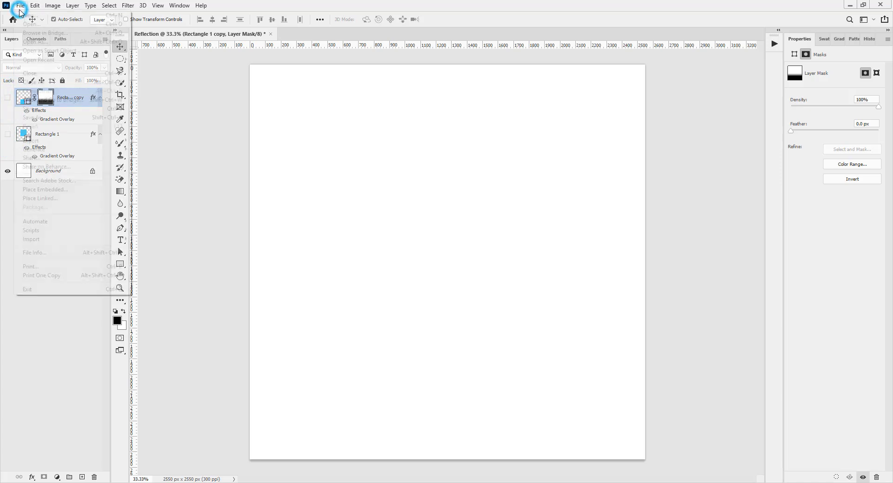
{"action": "left_click", "coordinate": [52, 199]}
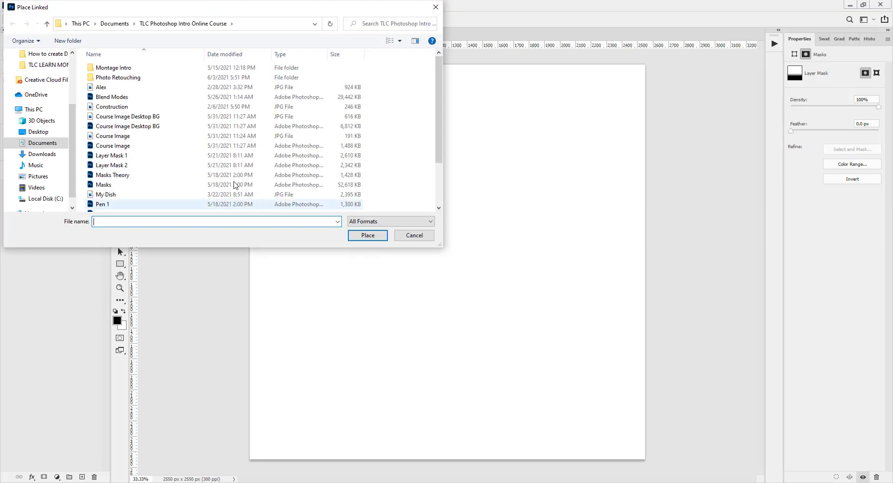
{"action": "left_click", "coordinate": [49, 154]}
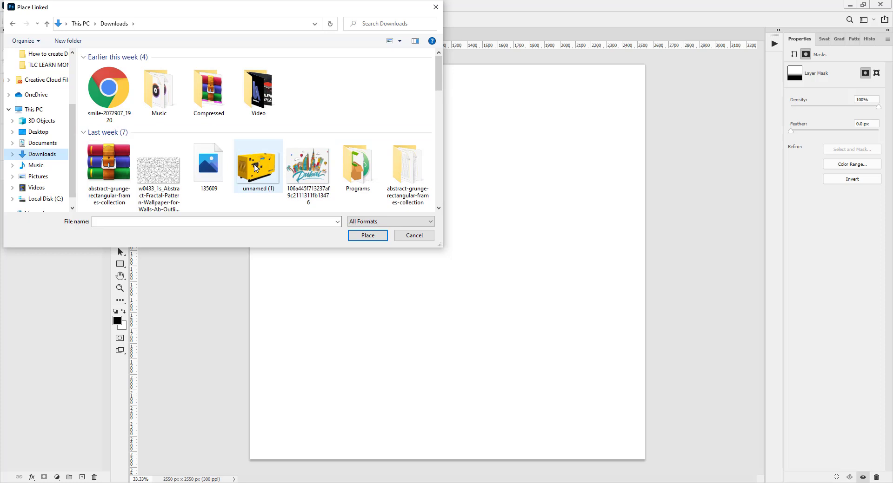
{"action": "double_click", "coordinate": [255, 168]}
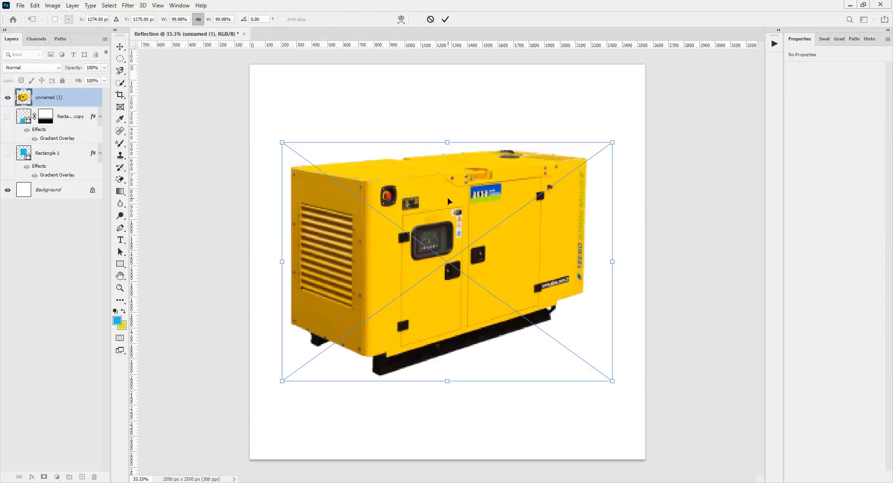
{"action": "key", "text": "Return"}
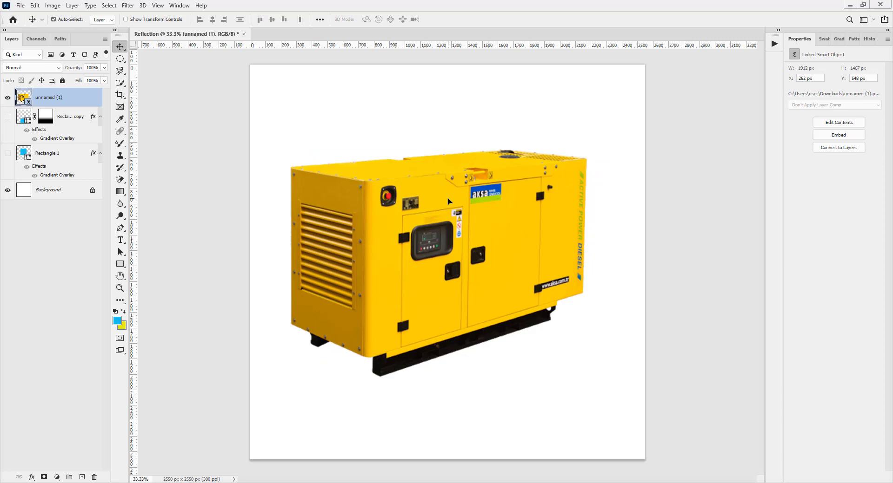
{"action": "key", "text": "Delete"}
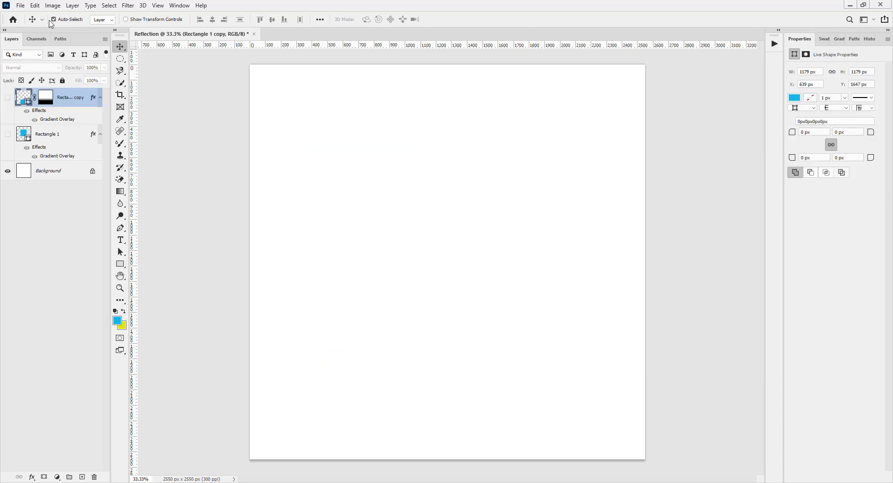
- Place the jar image "ginger and garlic paste" from Downloads as a linked object
{"action": "left_click", "coordinate": [21, 5]}
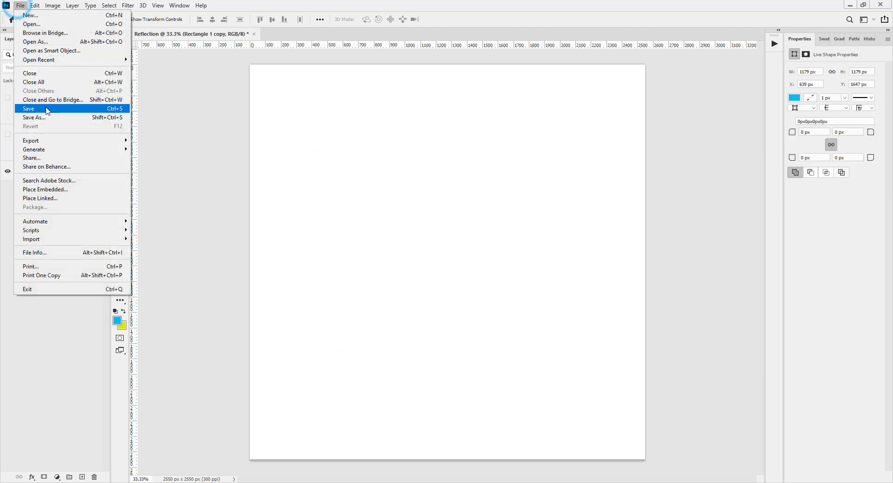
{"action": "left_click", "coordinate": [45, 200]}
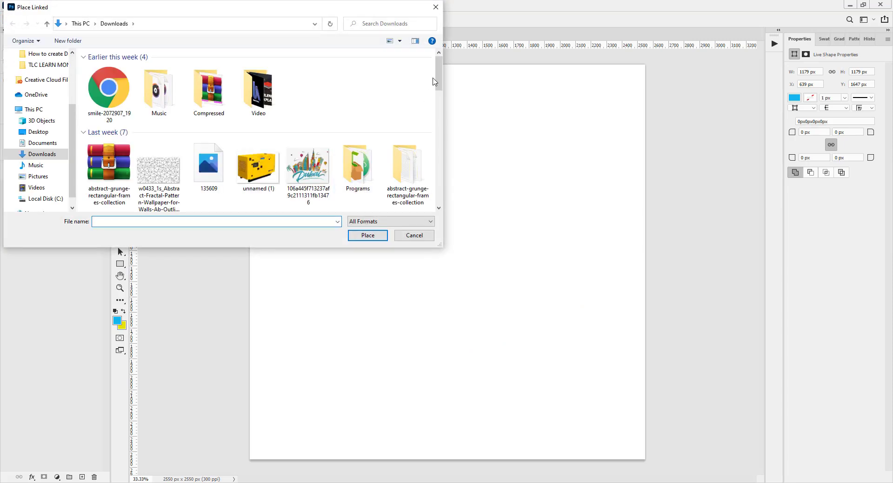
{"action": "left_click_drag", "start_coordinate": [435, 81], "coordinate": [445, 110]}
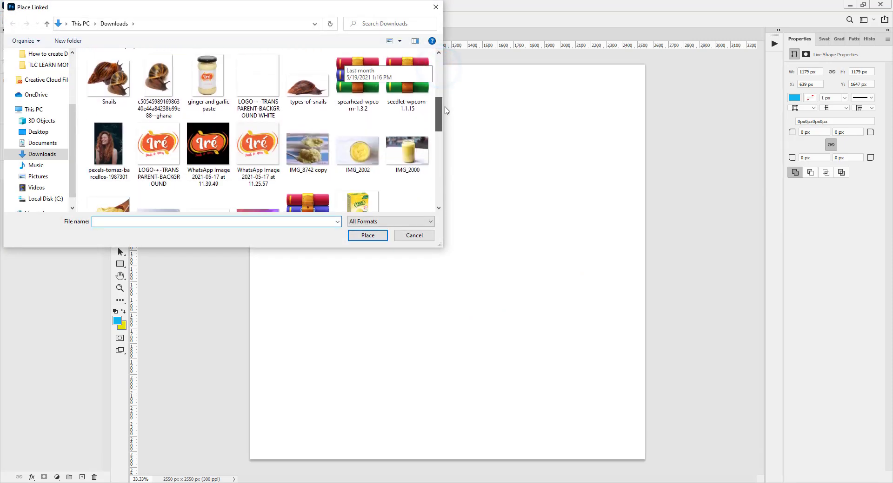
{"action": "double_click", "coordinate": [210, 75]}
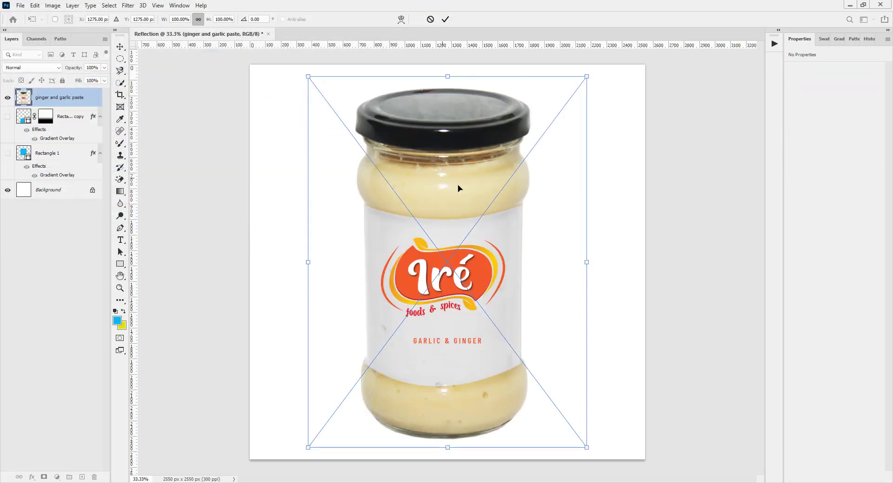
- Scale the placed jar proportionally to about 54.5% and position it in the upper middle of the canvas
{"action": "left_click_drag", "start_coordinate": [588, 257], "coordinate": [531, 260]}
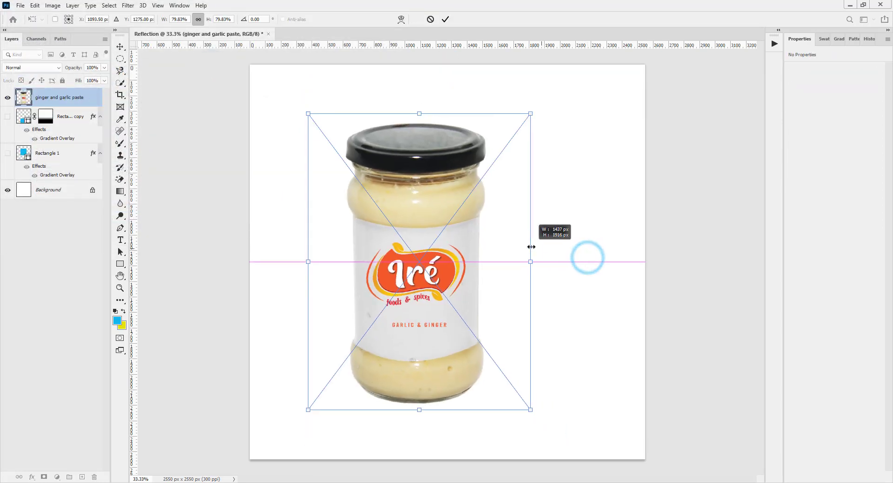
{"action": "left_click_drag", "start_coordinate": [308, 261], "coordinate": [363, 262]}
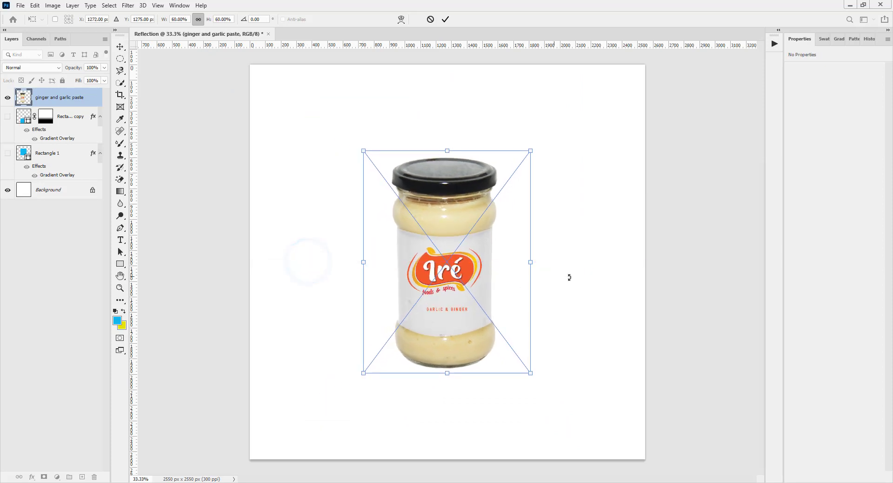
{"action": "left_click_drag", "start_coordinate": [529, 263], "coordinate": [519, 261]}
{"action": "left_click_drag", "start_coordinate": [362, 265], "coordinate": [379, 264]}
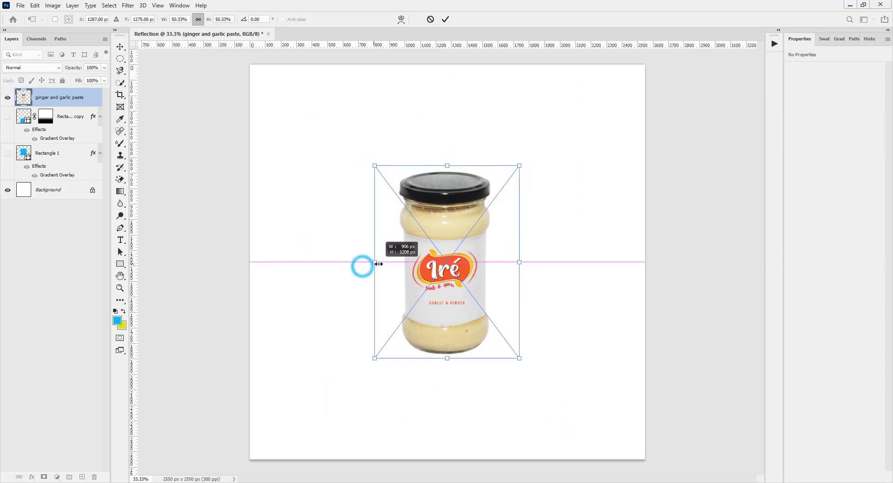
{"action": "left_click_drag", "start_coordinate": [519, 261], "coordinate": [460, 229]}
{"action": "left_click_drag", "start_coordinate": [516, 224], "coordinate": [520, 224]}
{"action": "left_click_drag", "start_coordinate": [381, 223], "coordinate": [365, 223]}
{"action": "key", "text": "Return"}
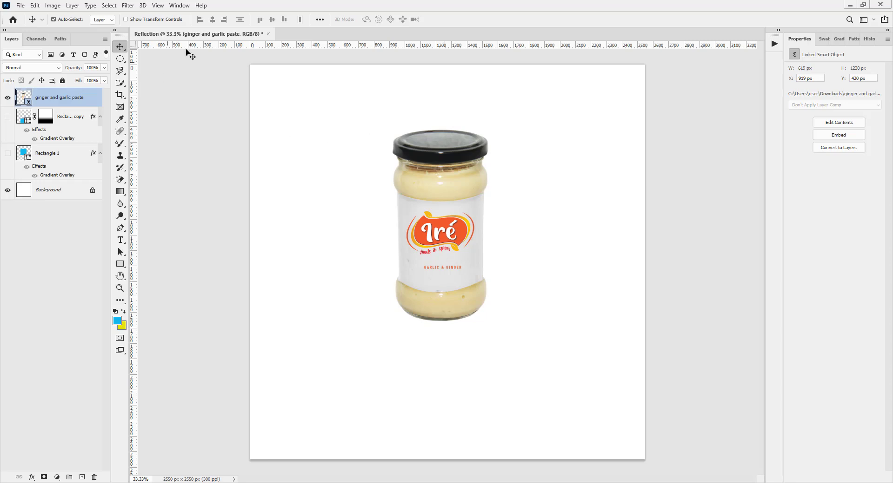
- Add a horizontal guide above the jar's lid and nudge the jar up so its base meets the lower guides
{"action": "left_click_drag", "start_coordinate": [346, 46], "coordinate": [441, 118]}
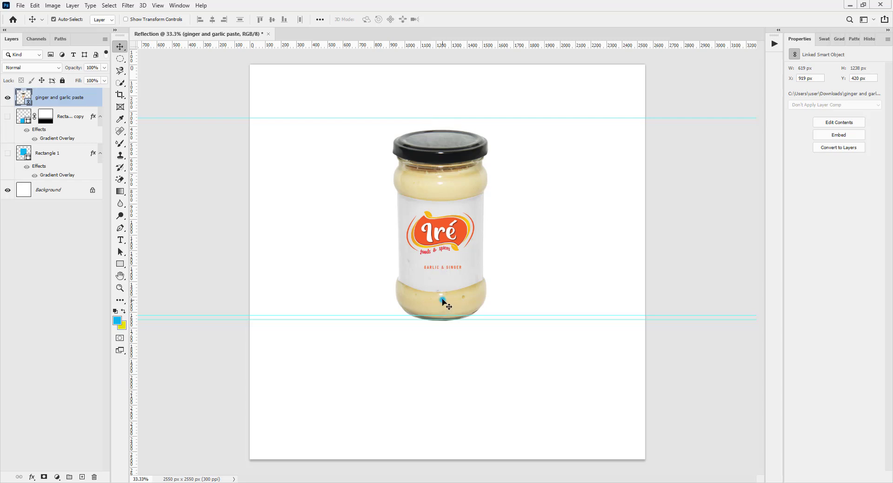
{"action": "left_click_drag", "start_coordinate": [443, 302], "coordinate": [444, 300]}
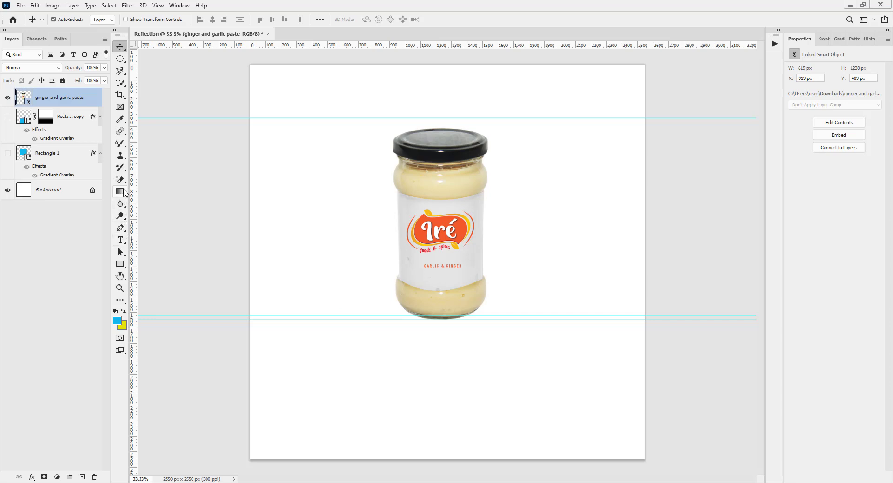
- On a new layer, paint two blue strokes curving inward below the jar's sides, and hide that layer
{"action": "key", "text": "b"}
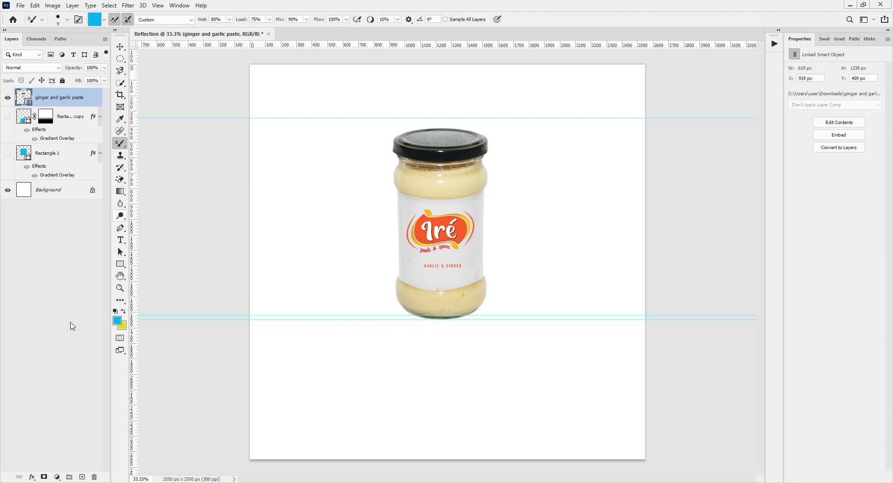
{"action": "left_click", "coordinate": [82, 478]}
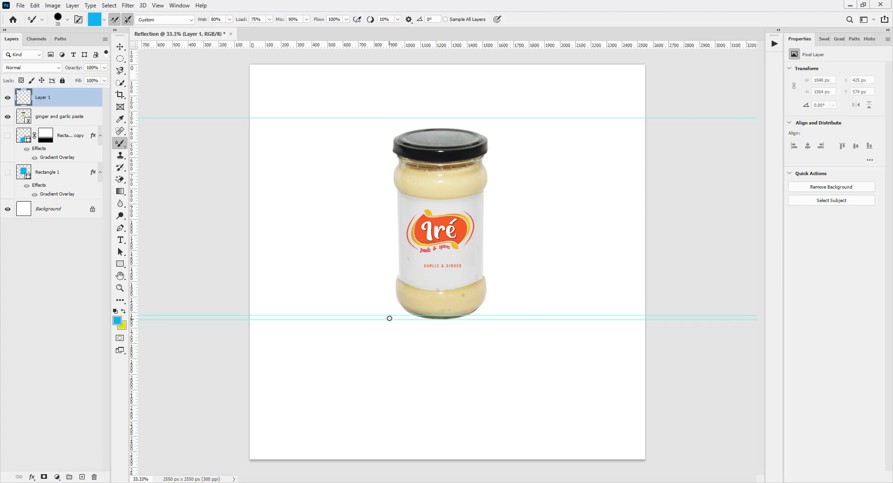
{"action": "mouse_move", "coordinate": [393, 320]}
{"action": "left_mouse_down"}
{"action": "mouse_move", "coordinate": [405, 366]}
{"action": "mouse_move", "coordinate": [433, 406]}
{"action": "left_mouse_up"}
{"action": "left_click_drag", "start_coordinate": [490, 346], "coordinate": [460, 403]}
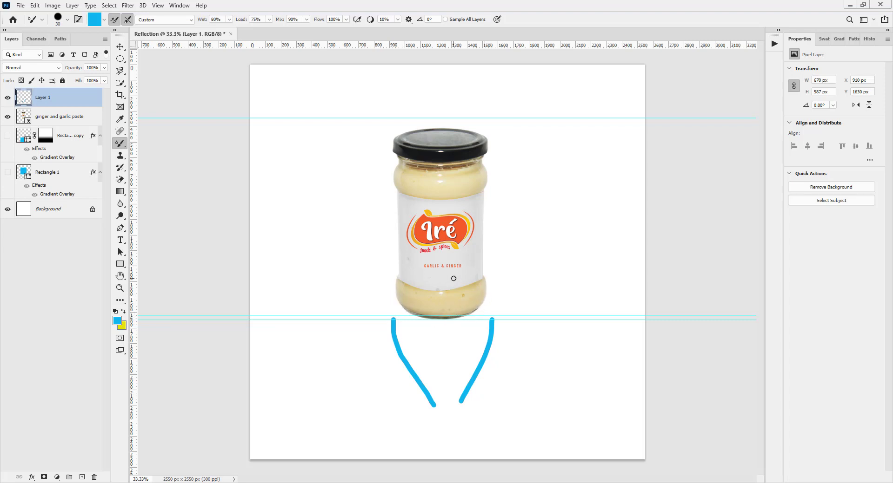
{"action": "key", "text": "v"}
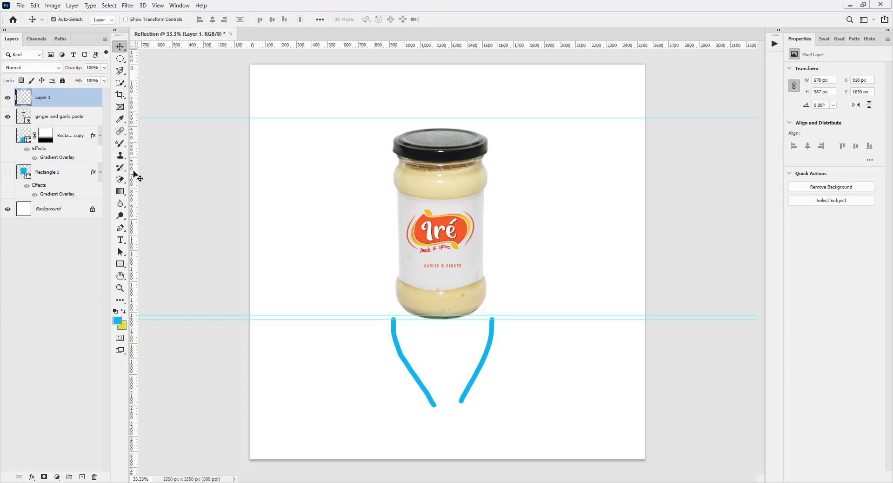
{"action": "left_click", "coordinate": [8, 98]}
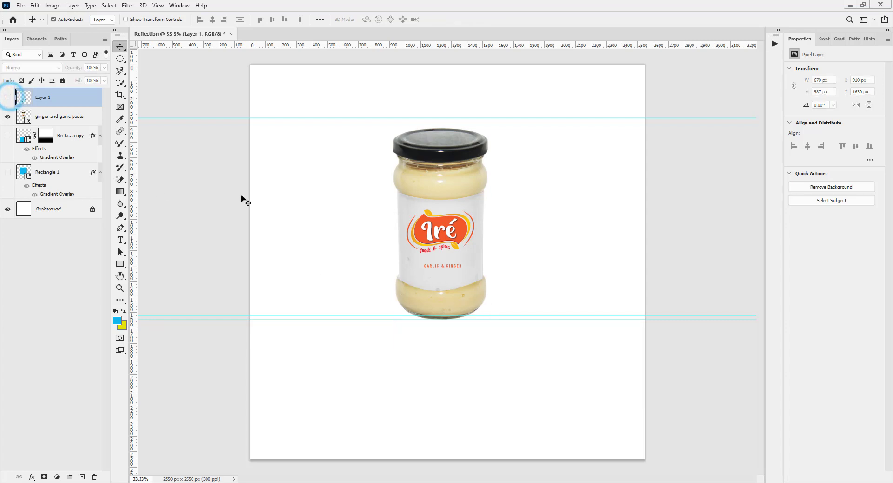
- Duplicate the jar layer and rotate the copy by 180 degrees
{"action": "left_click", "coordinate": [435, 282], "text": "ctrl"}
{"action": "key", "text": "ctrl+j"}
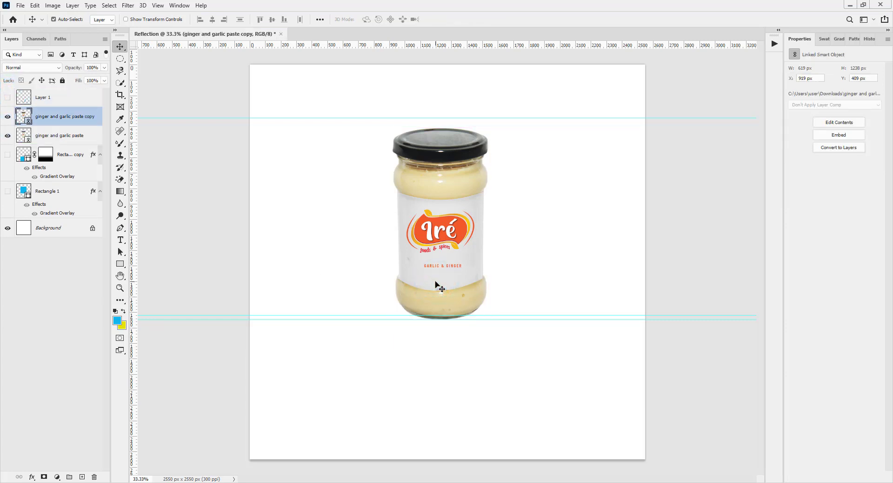
{"action": "key", "text": "ctrl+t"}
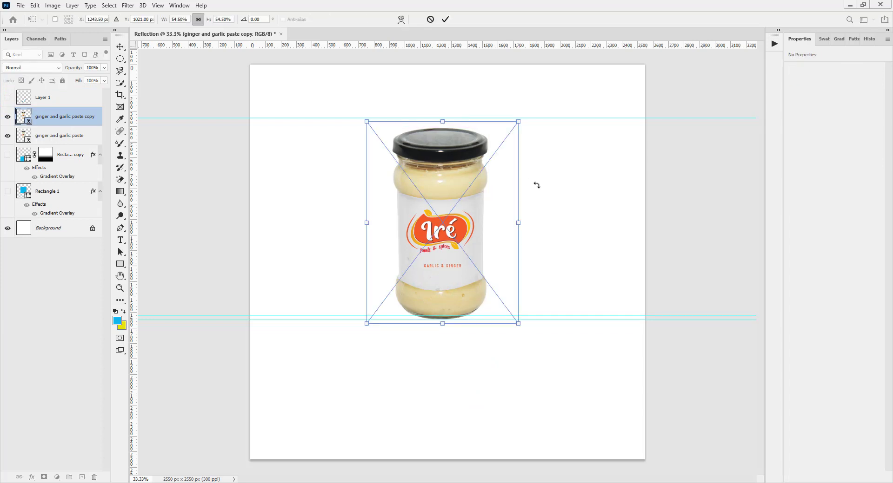
{"action": "left_click_drag", "start_coordinate": [536, 186], "coordinate": [384, 247]}
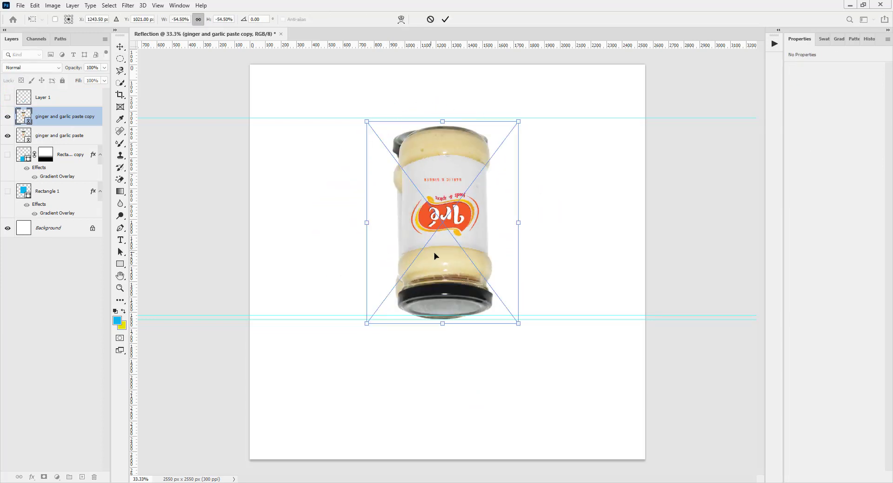
- Move the rotated jar copy straight below the original so its bounding box starts at the lower guide
{"action": "left_click_drag", "start_coordinate": [440, 255], "coordinate": [454, 435]}
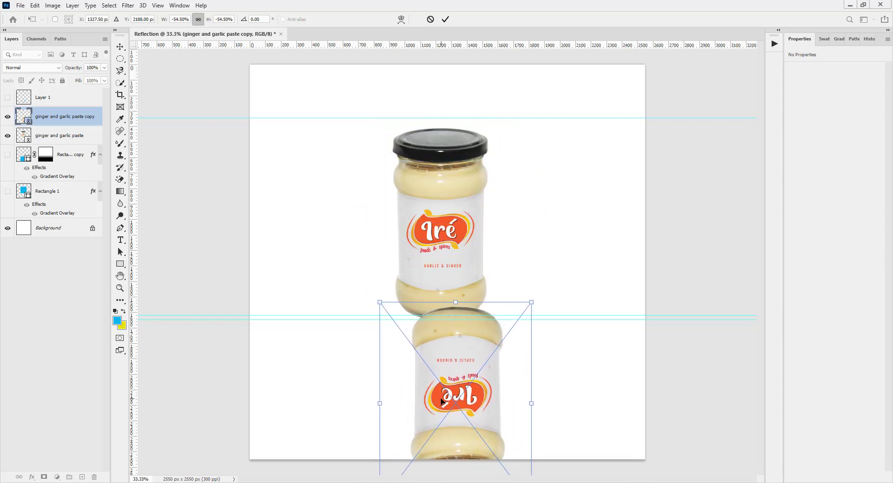
{"action": "key", "text": "ctrl+z"}
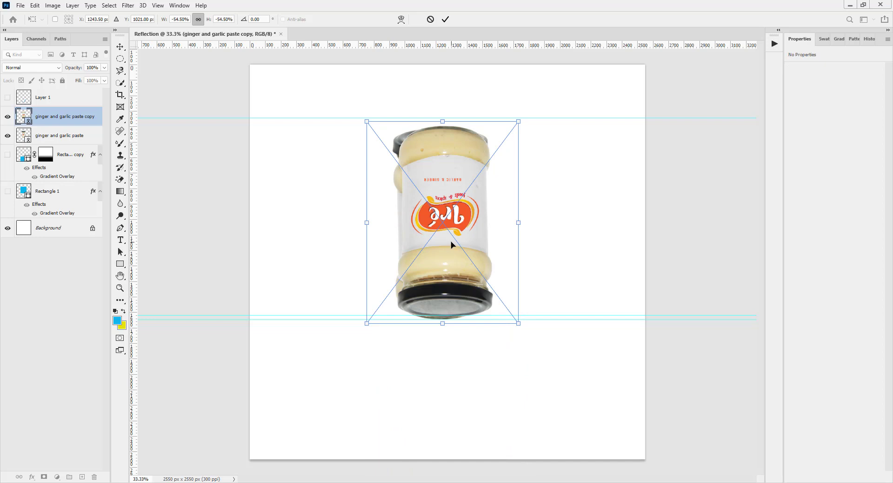
{"action": "left_click_drag", "start_coordinate": [451, 244], "coordinate": [455, 370]}
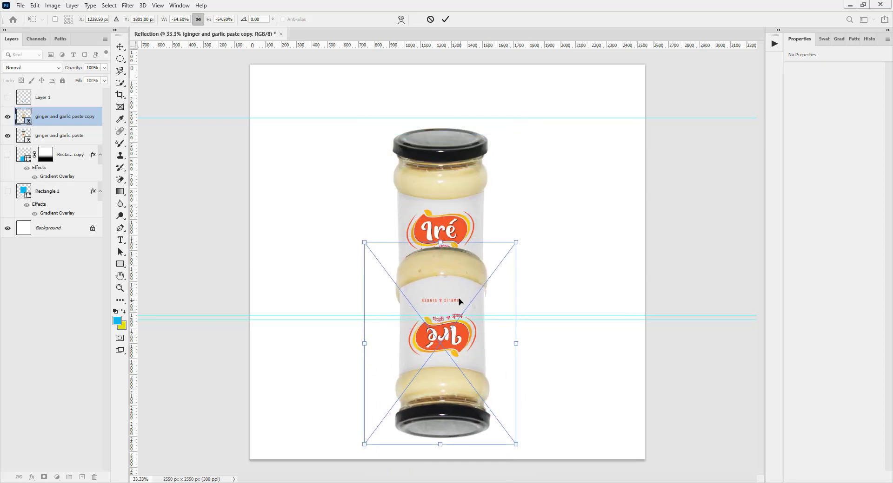
{"action": "left_click_drag", "start_coordinate": [454, 293], "coordinate": [465, 378]}
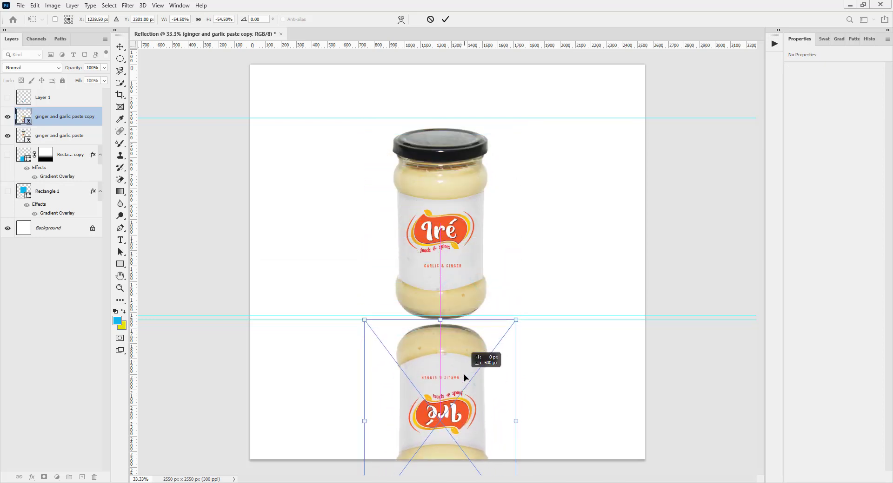
- Flip the jar copy horizontally, apply the transform, and move the two lower guides to the facing edges of the jars
{"action": "right_click", "coordinate": [449, 375]}
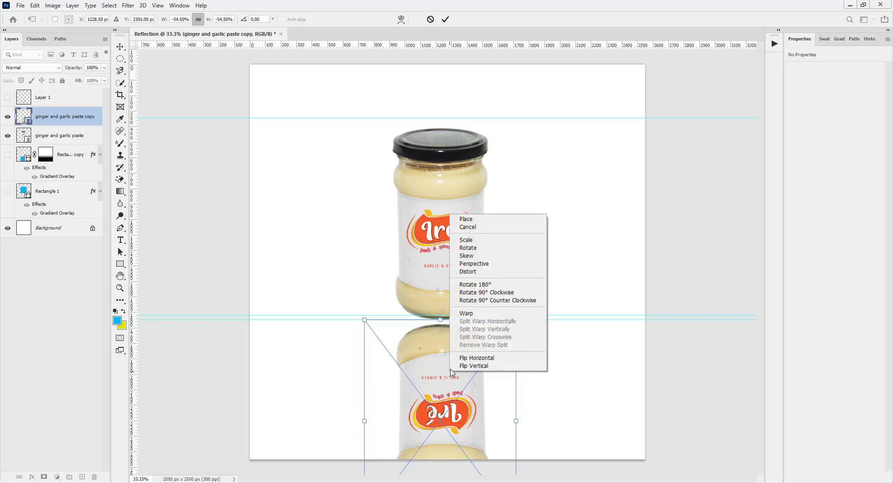
{"action": "left_click", "coordinate": [490, 363]}
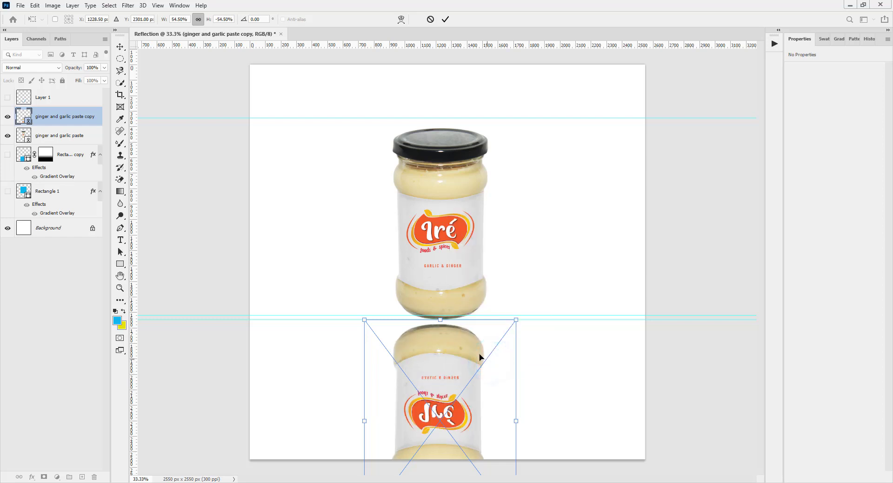
{"action": "key", "text": "Return"}
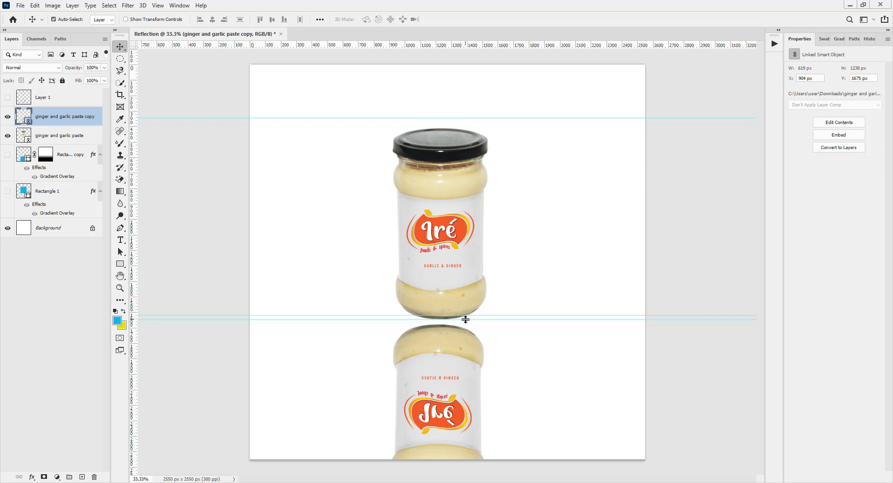
{"action": "left_click_drag", "start_coordinate": [465, 320], "coordinate": [467, 319]}
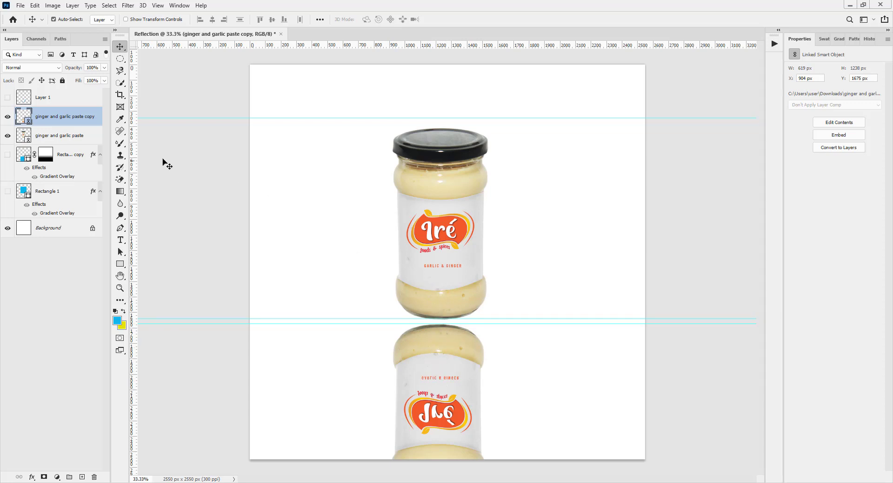
- Hide both jar layers, and show the gradient square with its reflection for comparison before hiding them again
{"action": "left_click_drag", "start_coordinate": [6, 116], "coordinate": [8, 153]}
{"action": "left_click", "coordinate": [9, 153]}
{"action": "left_click", "coordinate": [8, 191]}
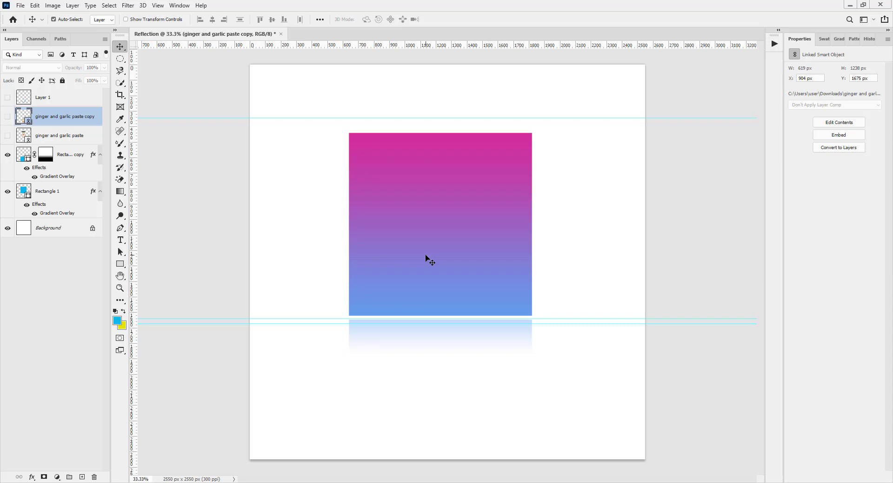
{"action": "left_click", "coordinate": [8, 155]}
{"action": "left_click", "coordinate": [7, 192]}
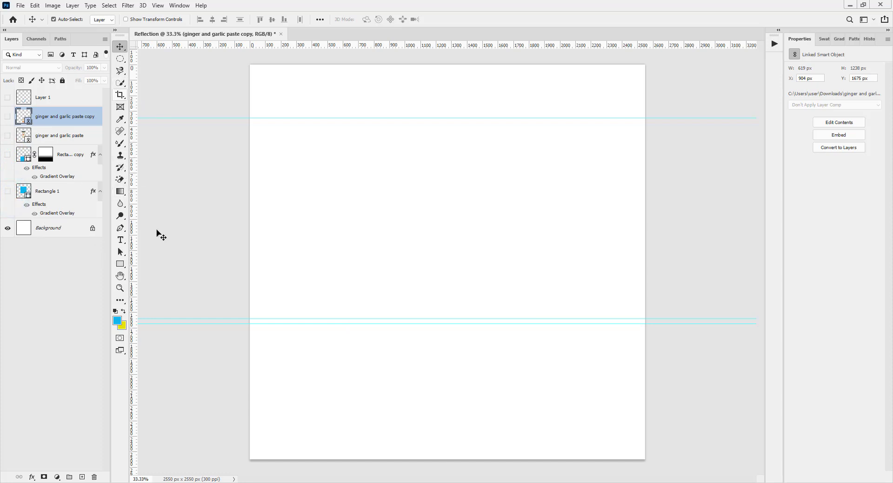
- Create a circle about 966 px wide on a new top layer, filled with the blue foreground color, in the canvas's upper middle
{"action": "left_click", "coordinate": [120, 58]}
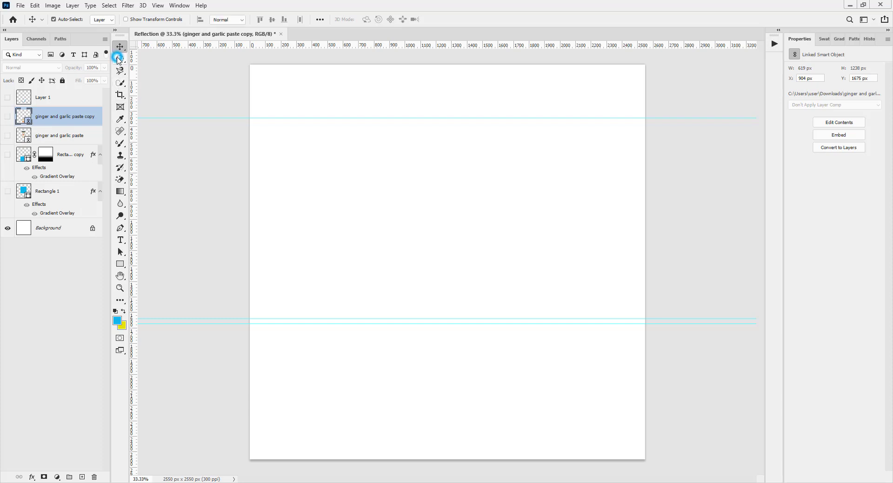
{"action": "left_click", "coordinate": [379, 139]}
{"action": "left_click_drag", "start_coordinate": [391, 146], "coordinate": [585, 288]}
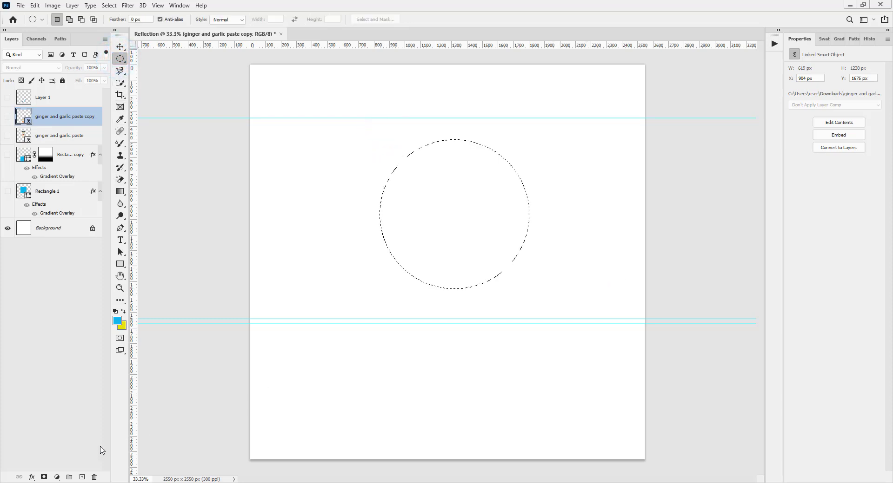
{"action": "left_click", "coordinate": [70, 104]}
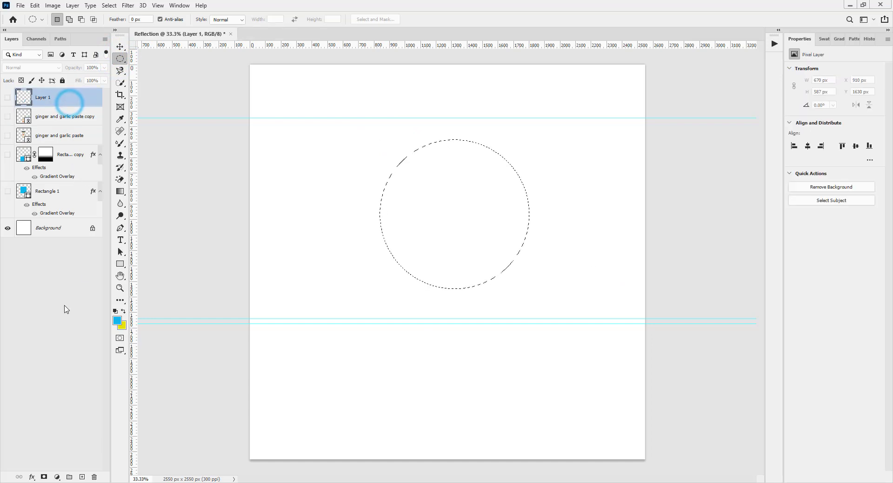
{"action": "left_click", "coordinate": [82, 478]}
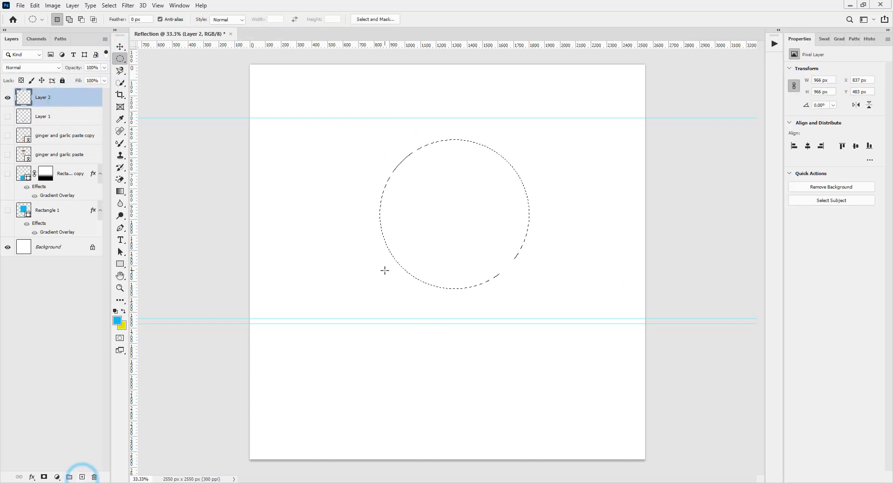
{"action": "key", "text": "alt+BackSpace"}
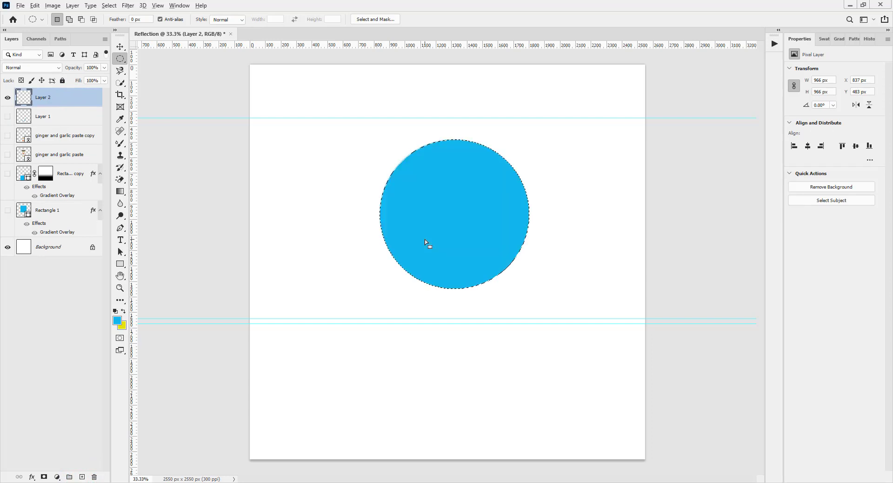
{"action": "key", "text": "ctrl+d"}
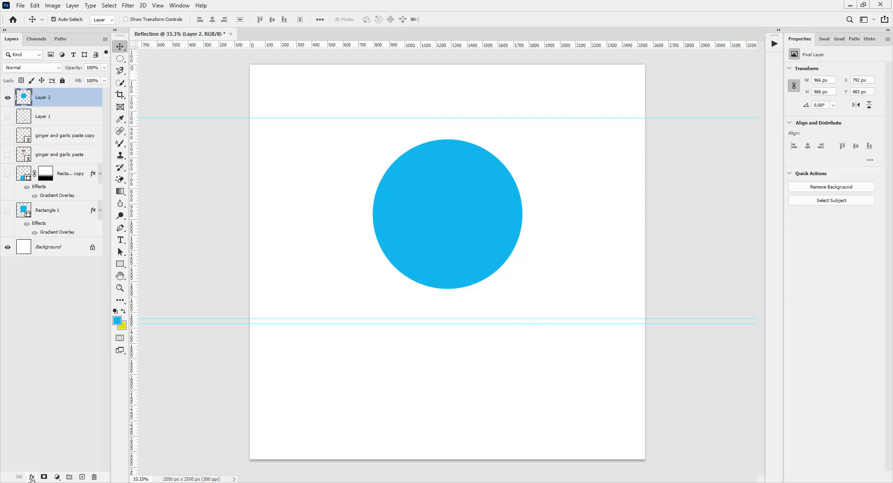
- Add a reversed radial Gradient Overlay to the circle and reposition its center toward the circle's upper middle
{"action": "left_click", "coordinate": [31, 478]}
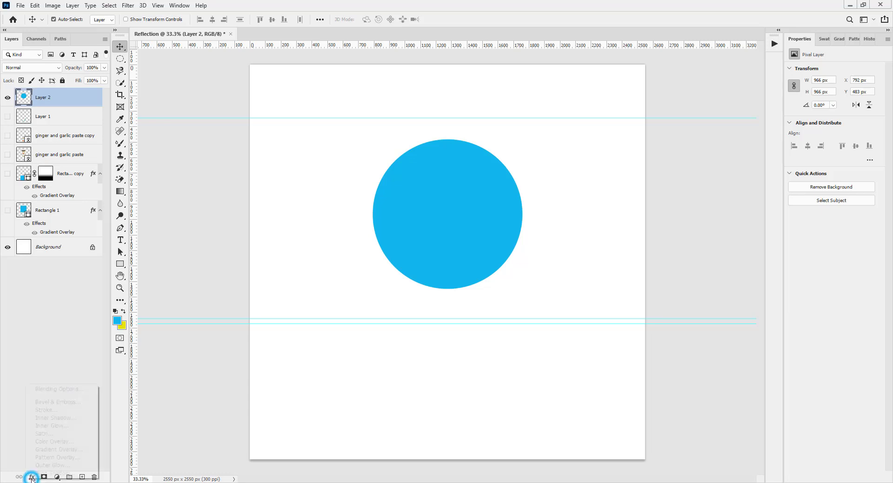
{"action": "left_click", "coordinate": [66, 450]}
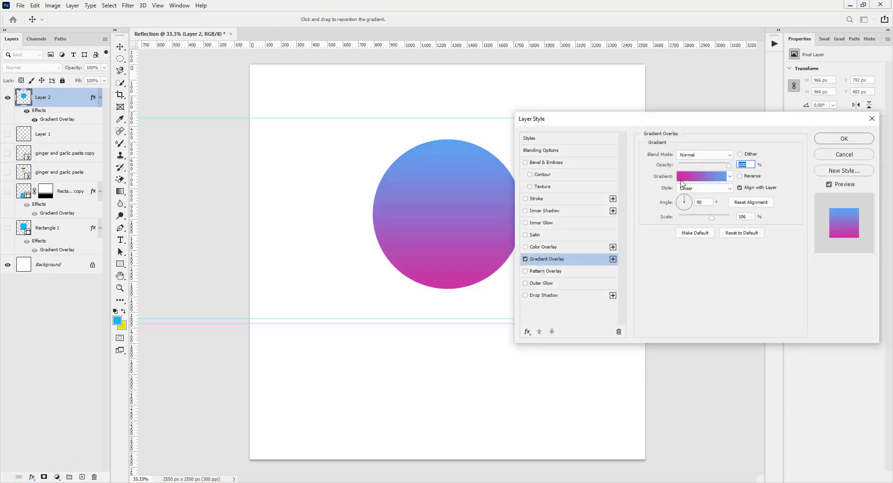
{"action": "left_click", "coordinate": [730, 177]}
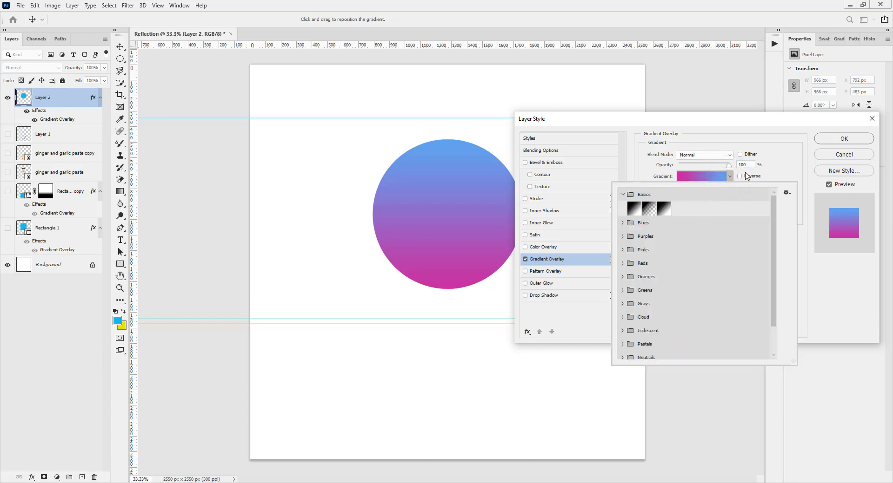
{"action": "left_click", "coordinate": [792, 162]}
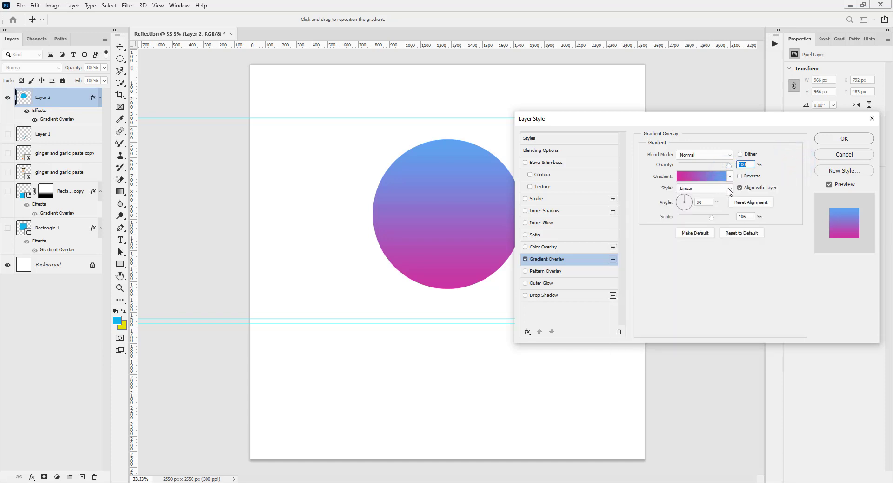
{"action": "left_click", "coordinate": [727, 189]}
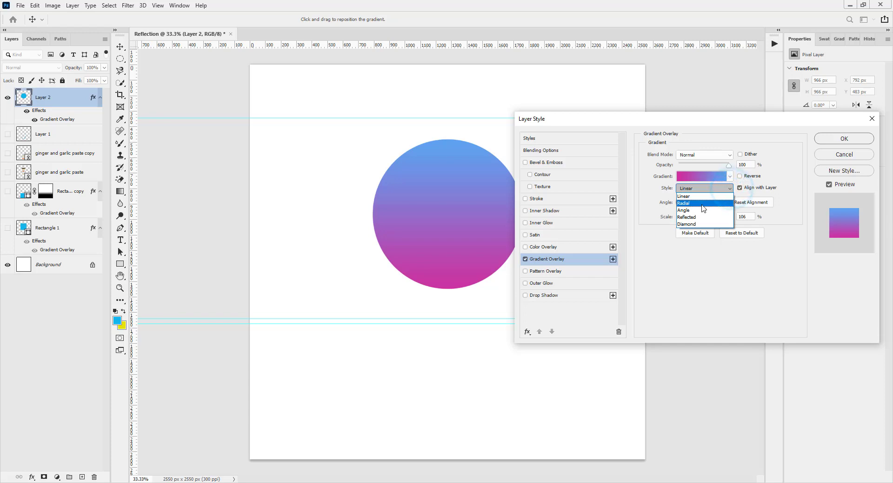
{"action": "left_click", "coordinate": [702, 204]}
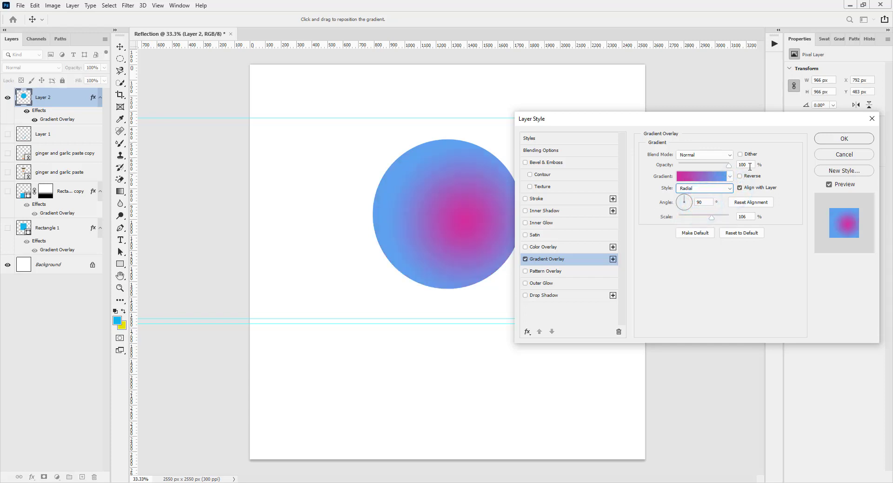
{"action": "left_click", "coordinate": [739, 176]}
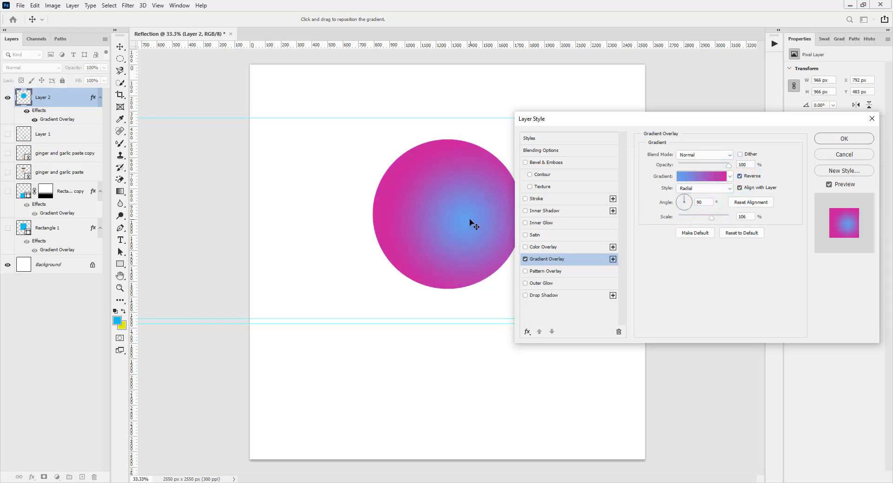
{"action": "left_click_drag", "start_coordinate": [470, 219], "coordinate": [446, 191]}
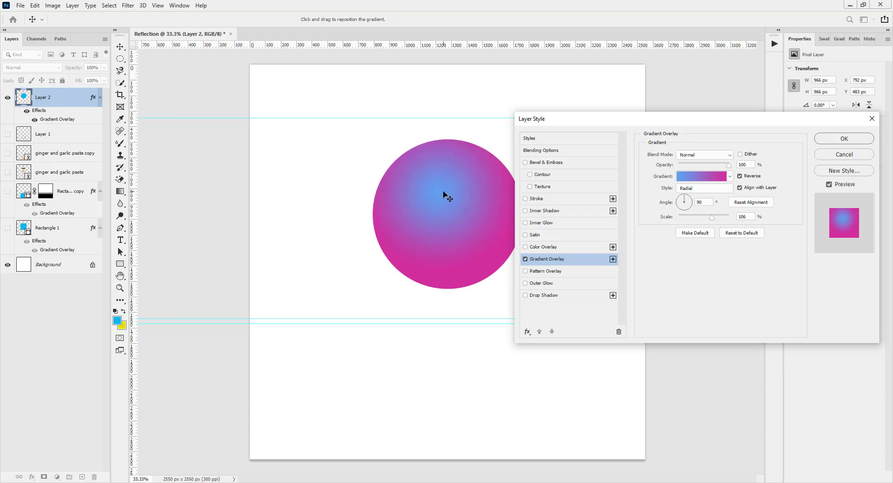
- Try the first Basics gradient preset on the circle's overlay and turn off Reverse
{"action": "left_click", "coordinate": [729, 177]}
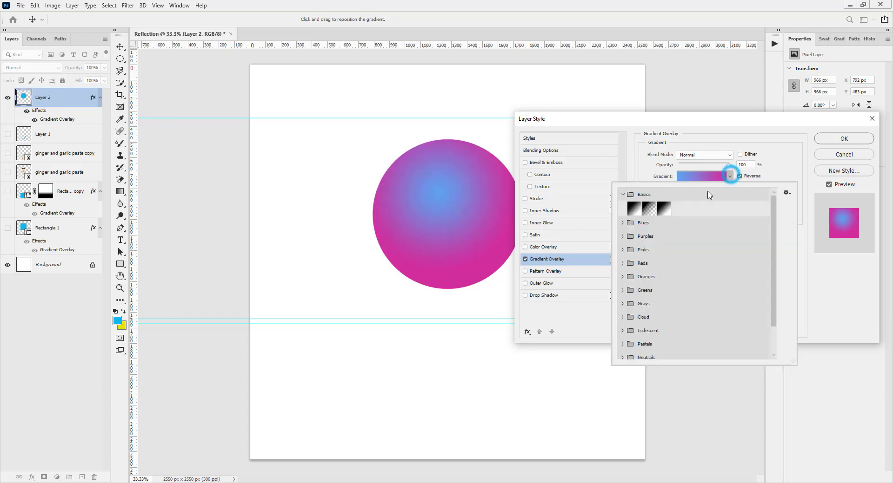
{"action": "left_click", "coordinate": [634, 210]}
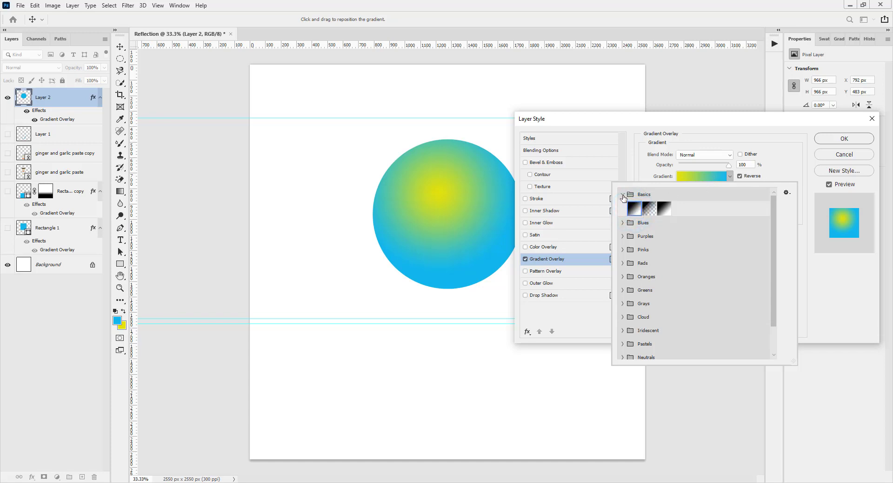
{"action": "left_click", "coordinate": [622, 195]}
{"action": "left_click", "coordinate": [803, 163]}
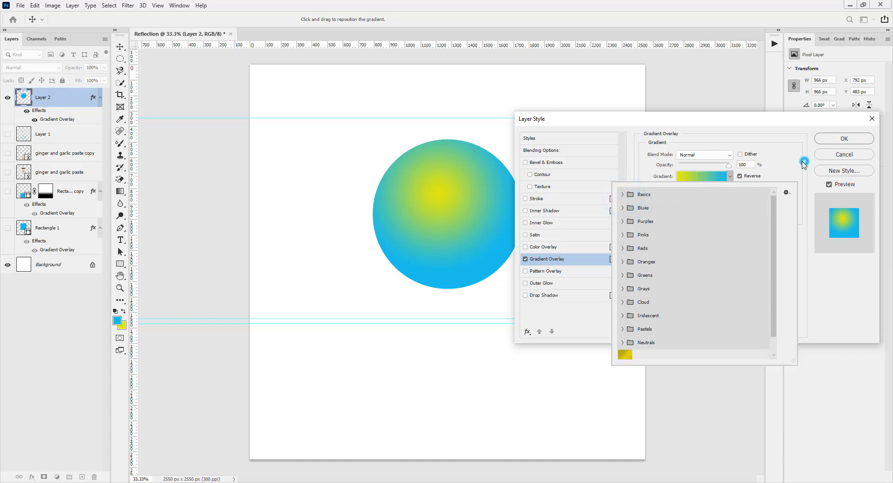
{"action": "left_click", "coordinate": [740, 176]}
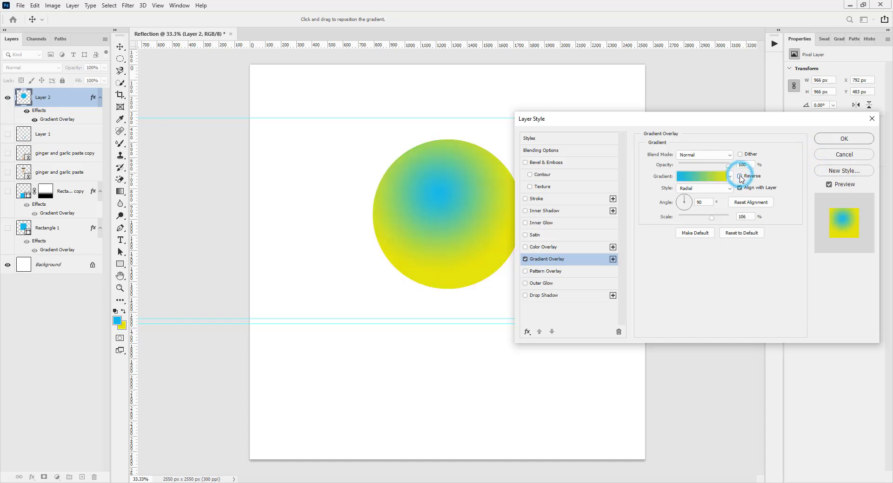
- Apply the Grays gradient preset that runs from light gray to dark slate blue to the circle's overlay and accept the layer style
{"action": "left_click", "coordinate": [729, 177]}
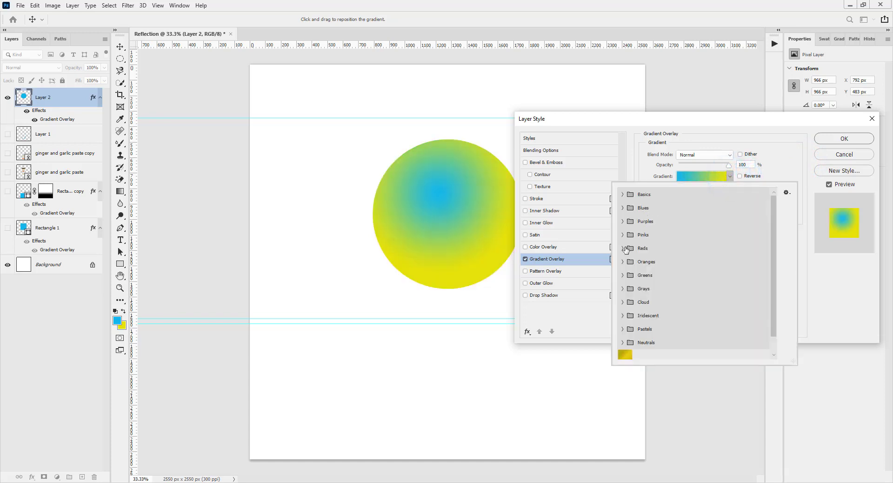
{"action": "left_click", "coordinate": [623, 291]}
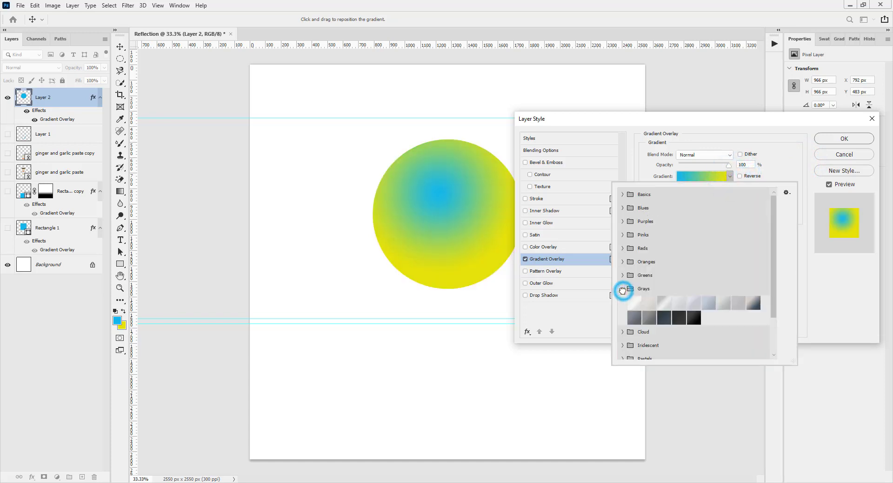
{"action": "left_click", "coordinate": [665, 301]}
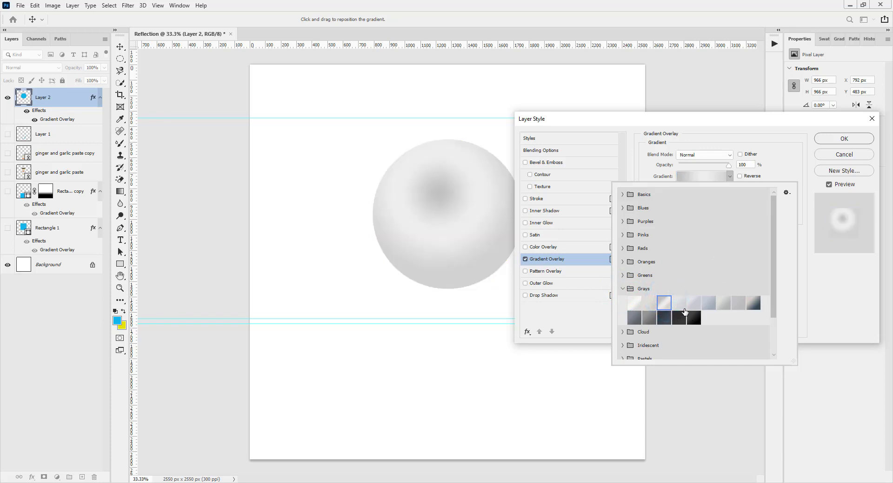
{"action": "left_click", "coordinate": [752, 303]}
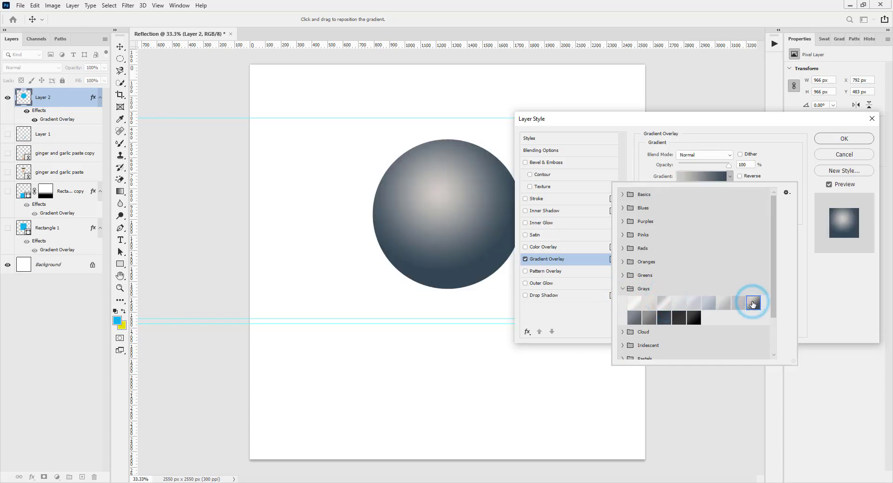
{"action": "left_click", "coordinate": [794, 166]}
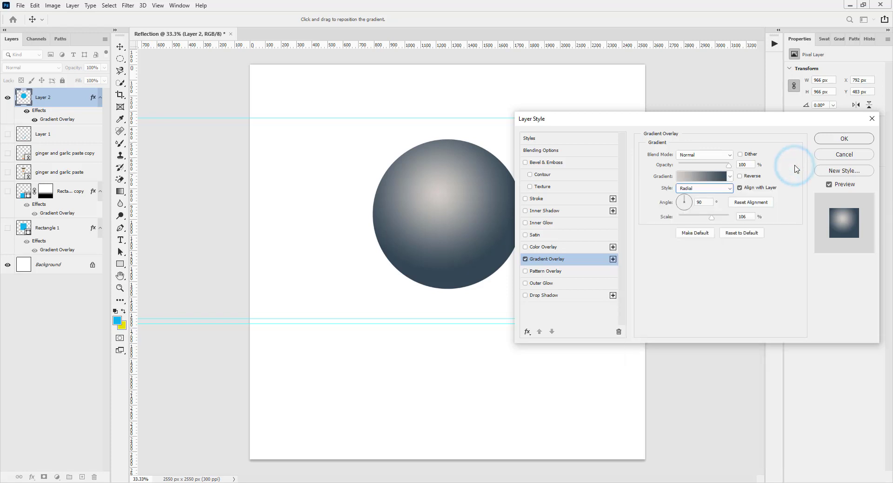
{"action": "left_click", "coordinate": [836, 140]}
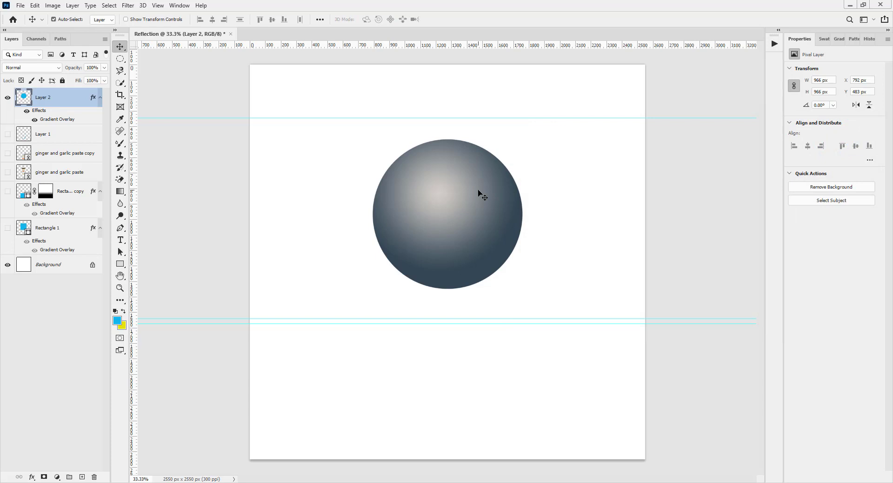
- Move the circle down to Y 507 px and shift its radial gradient highlight close to the circle's top edge
{"action": "mouse_move", "coordinate": [448, 190]}
{"action": "left_mouse_down"}
{"action": "mouse_move", "coordinate": [457, 170]}
{"action": "mouse_move", "coordinate": [448, 199]}
{"action": "left_mouse_up"}
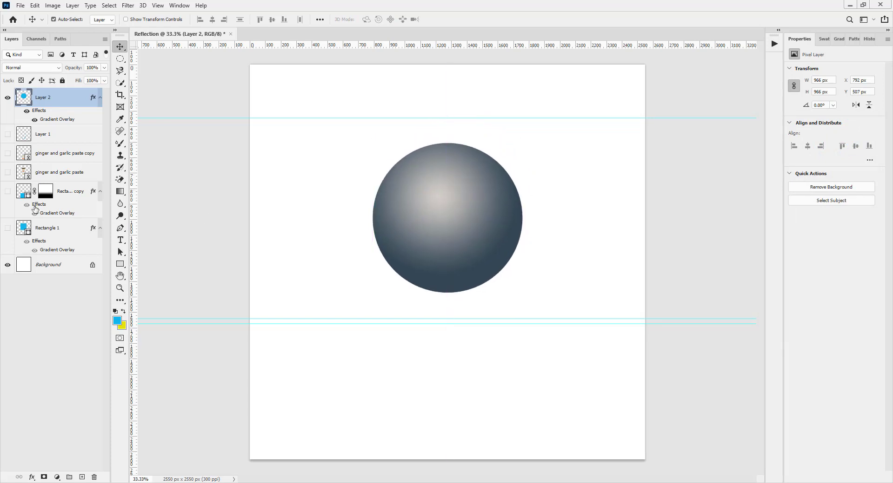
{"action": "double_click", "coordinate": [47, 119]}
{"action": "left_click_drag", "start_coordinate": [428, 206], "coordinate": [441, 177]}
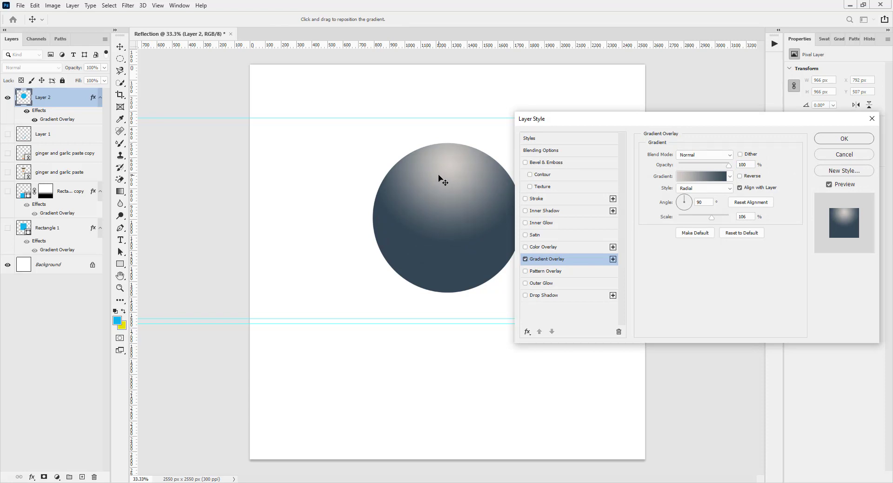
{"action": "left_click", "coordinate": [835, 140]}
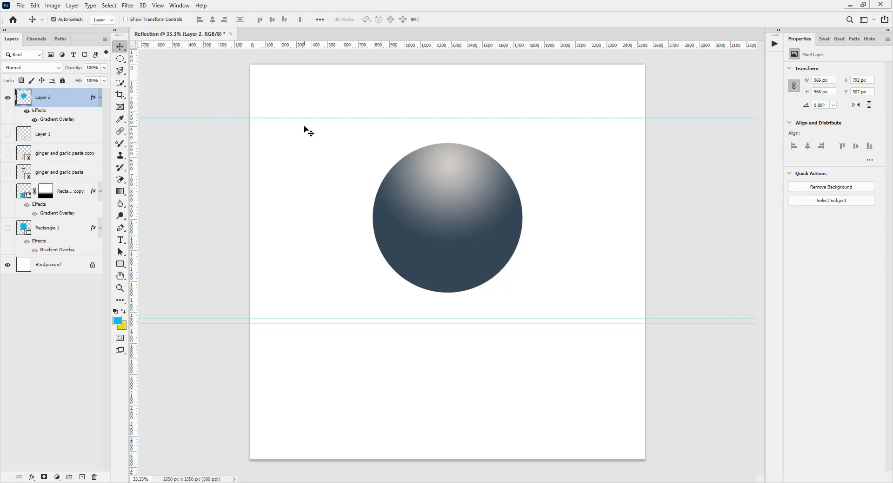
- Rasterize the circle's layer style and duplicate the circle layer
{"action": "right_click", "coordinate": [64, 98]}
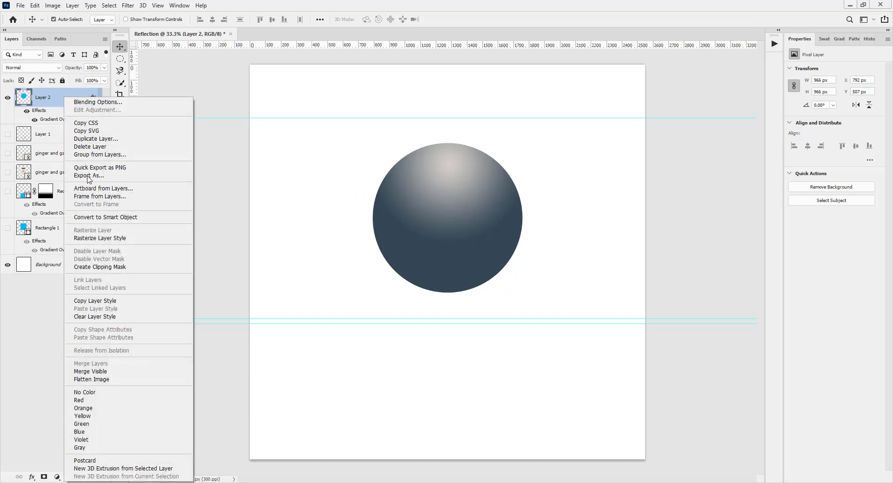
{"action": "left_click", "coordinate": [106, 238]}
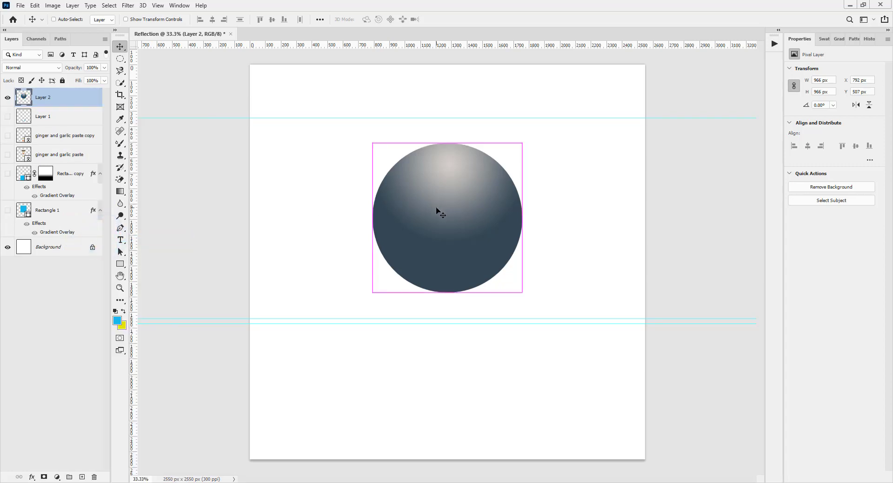
{"action": "key", "text": "ctrl+j"}
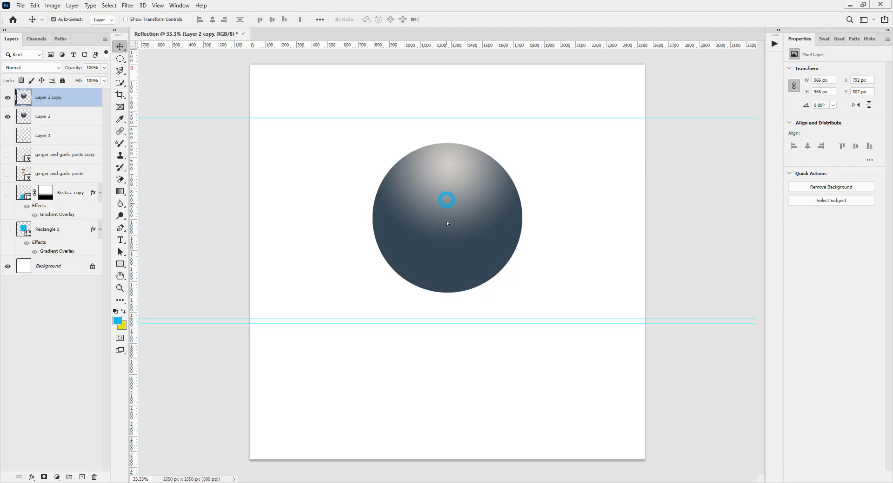
- Move the circle copy straight down to Y 1275 px and flip it vertically
{"action": "left_click_drag", "start_coordinate": [447, 224], "coordinate": [448, 322]}
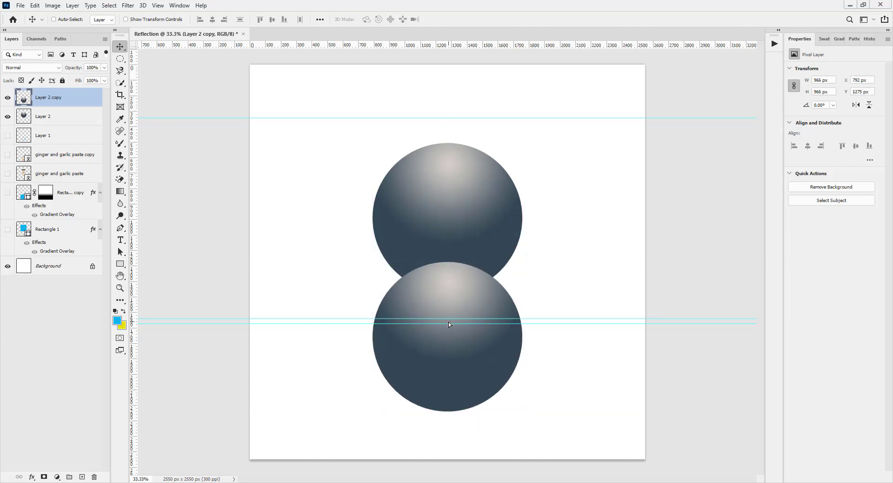
{"action": "key", "text": "ctrl+t"}
{"action": "right_click", "coordinate": [448, 338]}
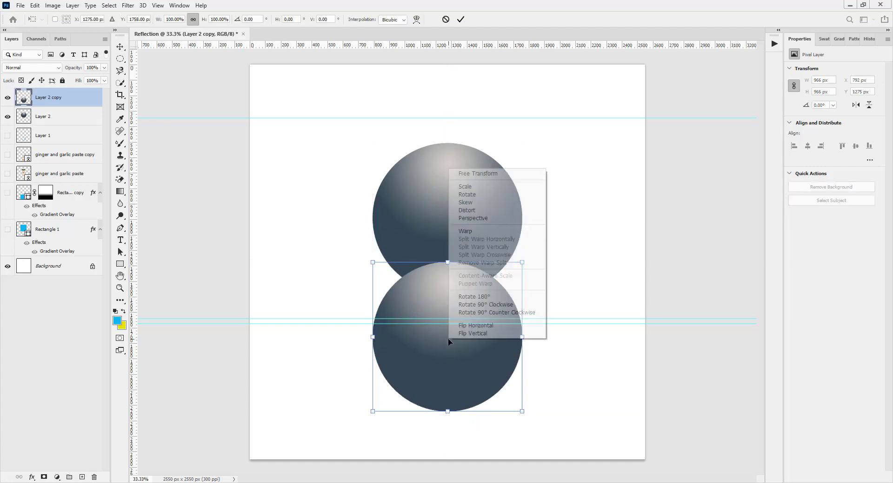
{"action": "left_click", "coordinate": [478, 334]}
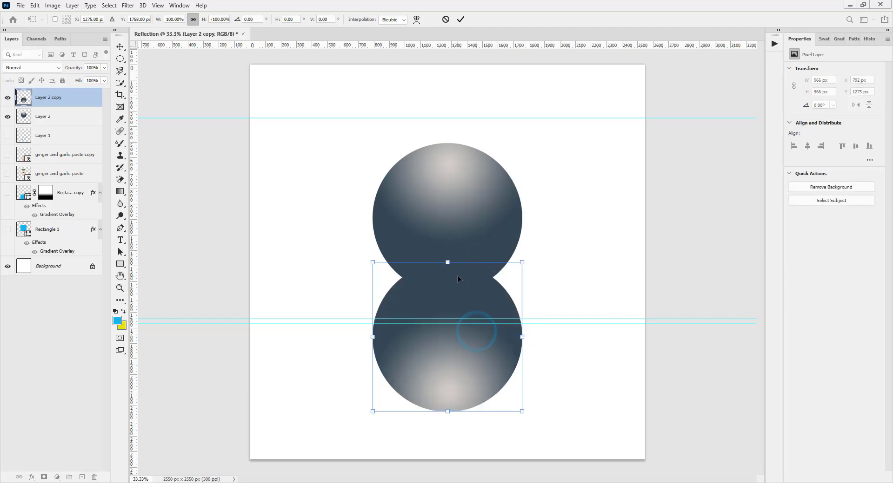
- Place the flipped copy's top edge on the lower guide and the original circle's bottom edge on the guide just above it
{"action": "left_click_drag", "start_coordinate": [458, 283], "coordinate": [467, 344]}
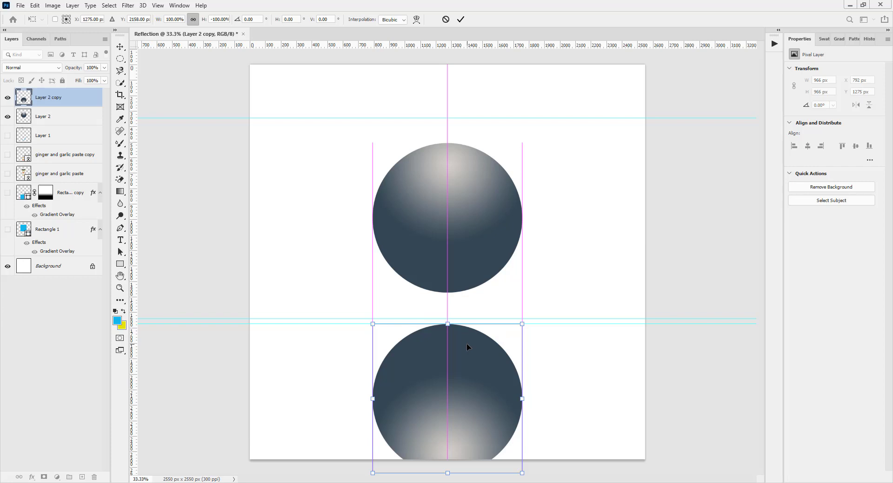
{"action": "left_click", "coordinate": [453, 192]}
{"action": "left_click_drag", "start_coordinate": [454, 192], "coordinate": [453, 216]}
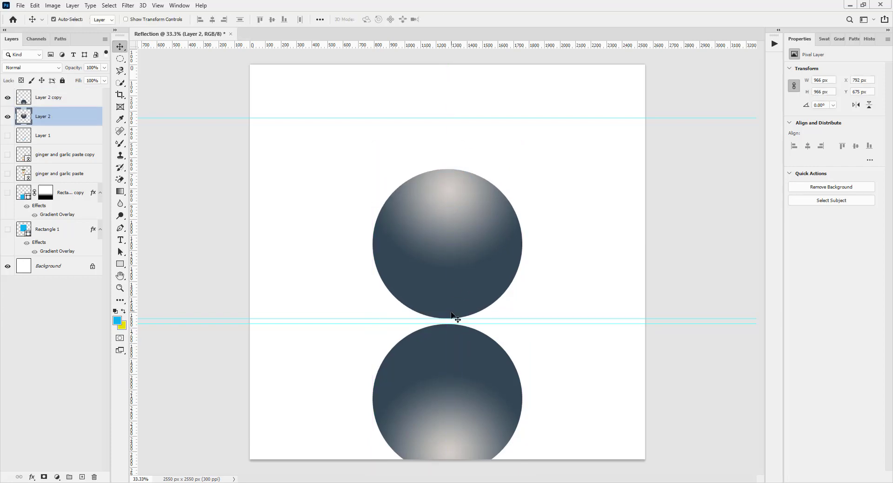
- Add a layer mask to the flipped circle copy and activate the Gradient tool
{"action": "left_click", "coordinate": [460, 362]}
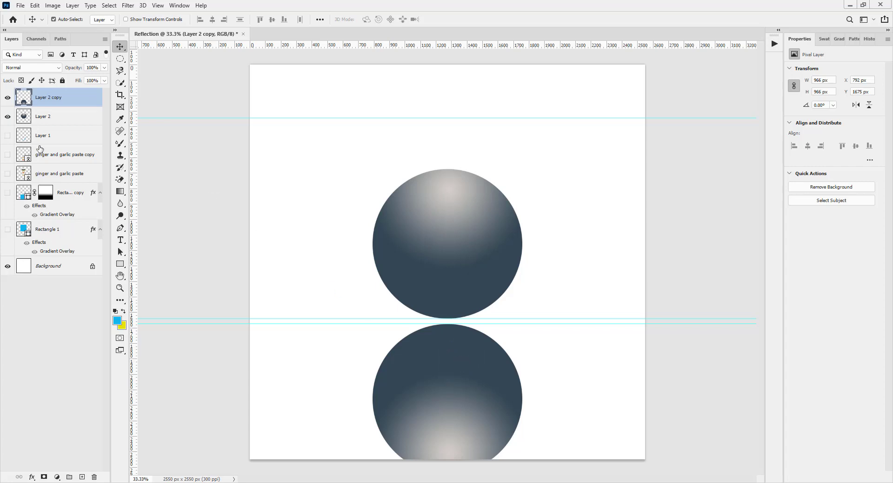
{"action": "left_click", "coordinate": [44, 477]}
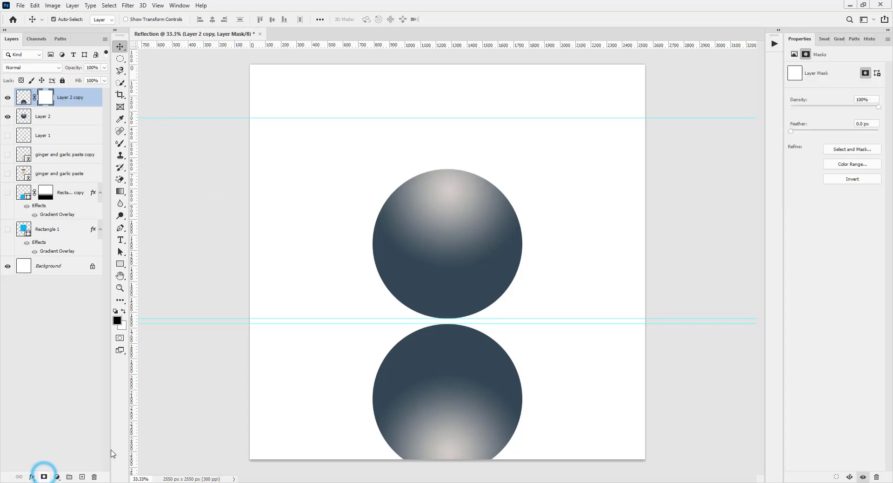
{"action": "key", "text": "g"}
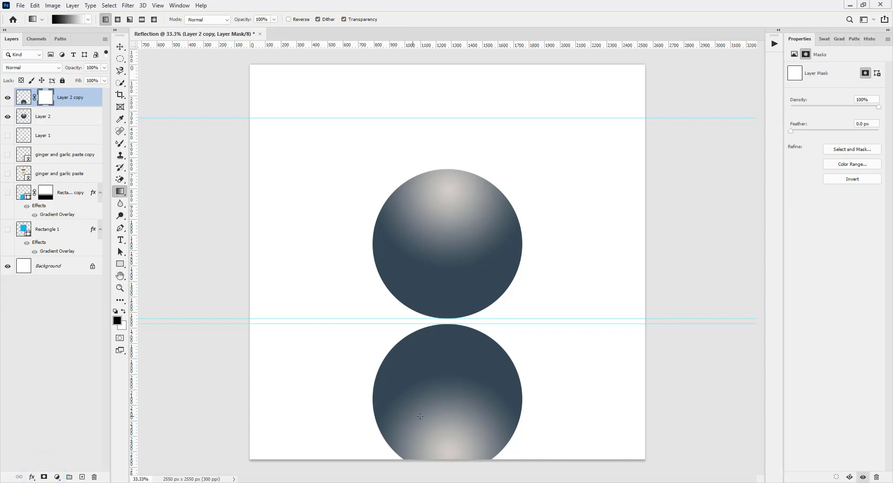
{"action": "left_click_drag", "start_coordinate": [444, 376], "coordinate": [452, 296]}
{"action": "key", "text": "ctrl+z"}
{"action": "key", "text": "ctrl+z"}
- Fade the reflection with a short vertical black-to-white gradient on its mask, and move the reflection and lower guide up close to the circle
{"action": "left_click_drag", "start_coordinate": [450, 351], "coordinate": [450, 305]}
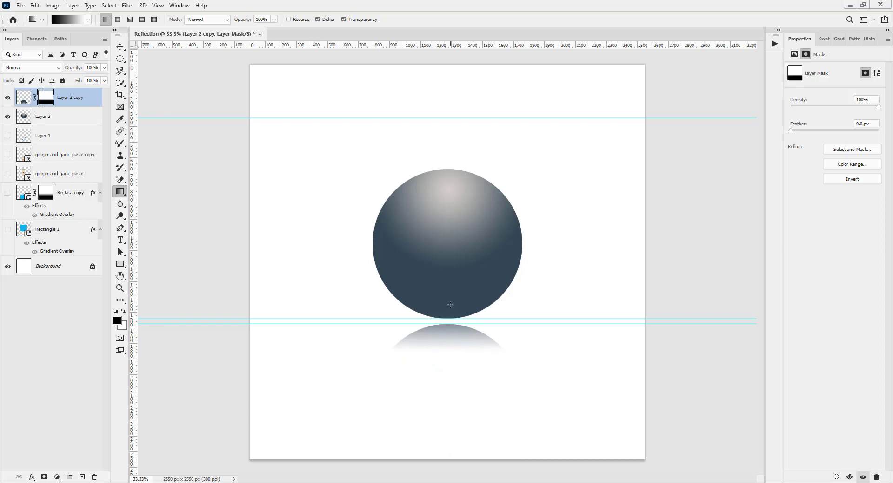
{"action": "key", "text": "v"}
{"action": "left_click", "coordinate": [455, 337]}
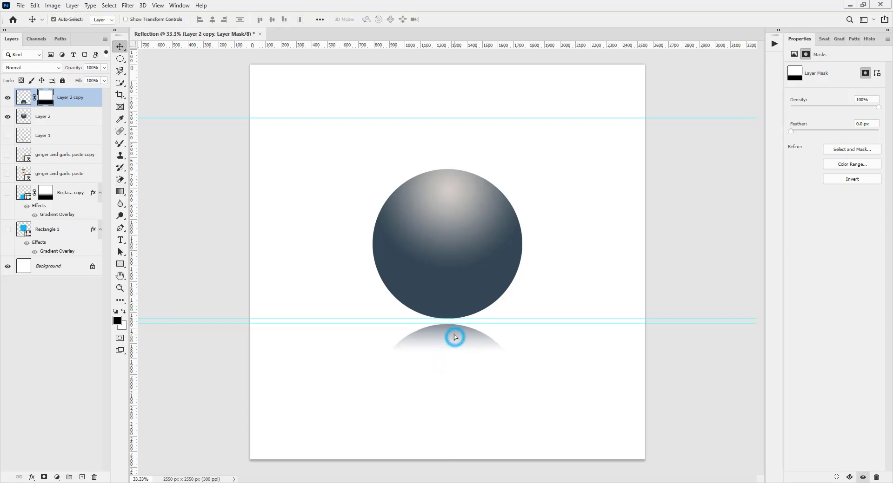
{"action": "left_click_drag", "start_coordinate": [455, 337], "coordinate": [475, 321]}
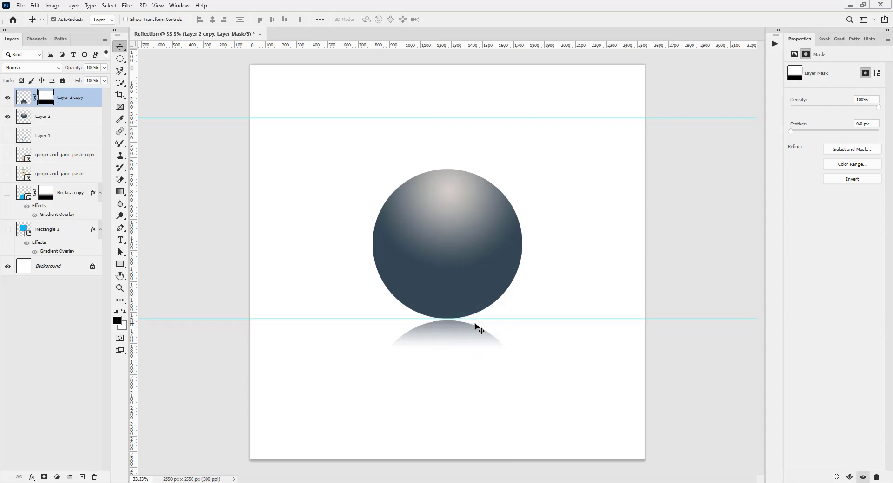
- Hide the guides so that the circle and its reflection can be viewed without them
{"action": "key", "text": "ctrl+semicolon"}
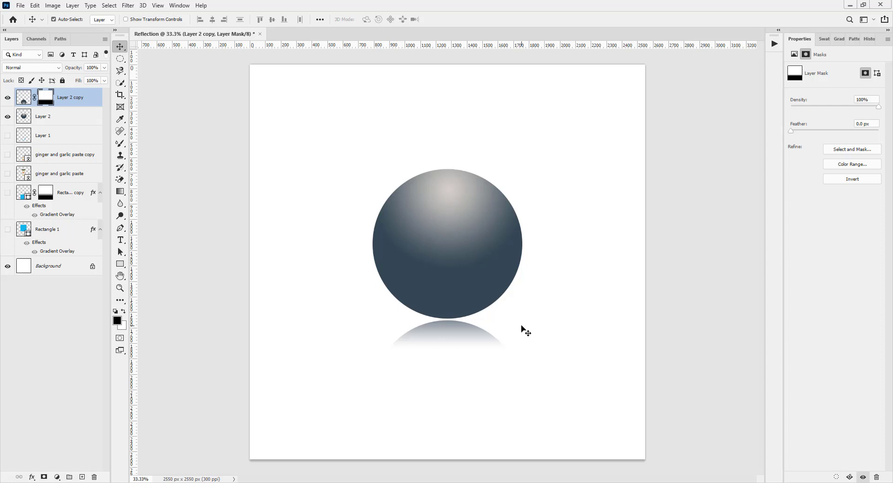
- Show the ginger and garlic paste jar and its flipped copy, and hide the circle and its reflection
{"action": "left_click", "coordinate": [8, 155]}
{"action": "left_click", "coordinate": [7, 174]}
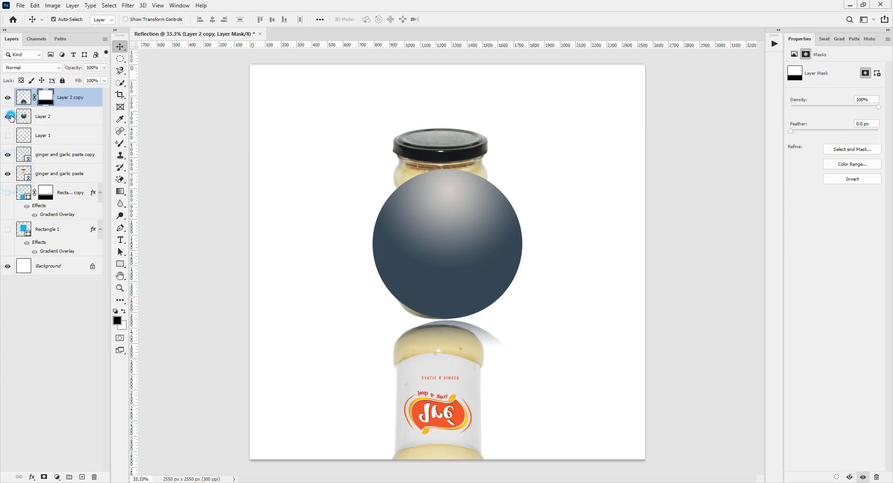
{"action": "left_click", "coordinate": [8, 117]}
{"action": "left_click", "coordinate": [7, 97]}
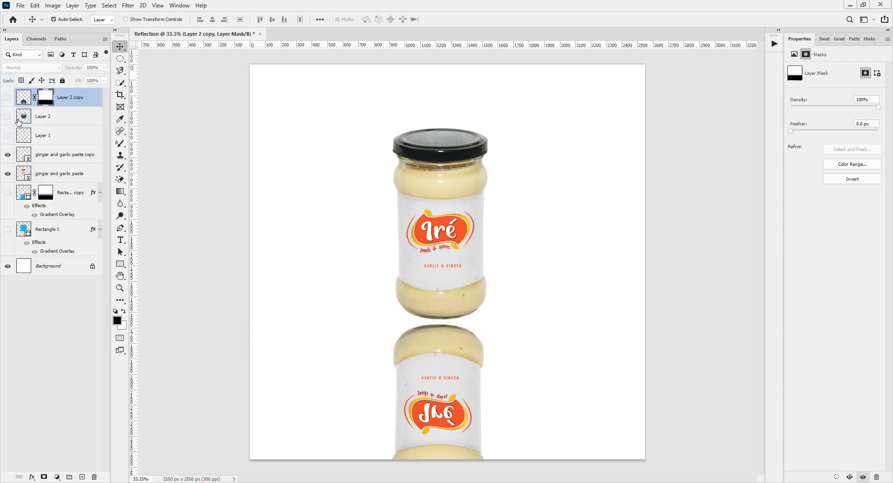
- Hide both jar layers and show the gradient square together with its masked reflection
{"action": "left_click", "coordinate": [8, 155]}
{"action": "left_click", "coordinate": [7, 174]}
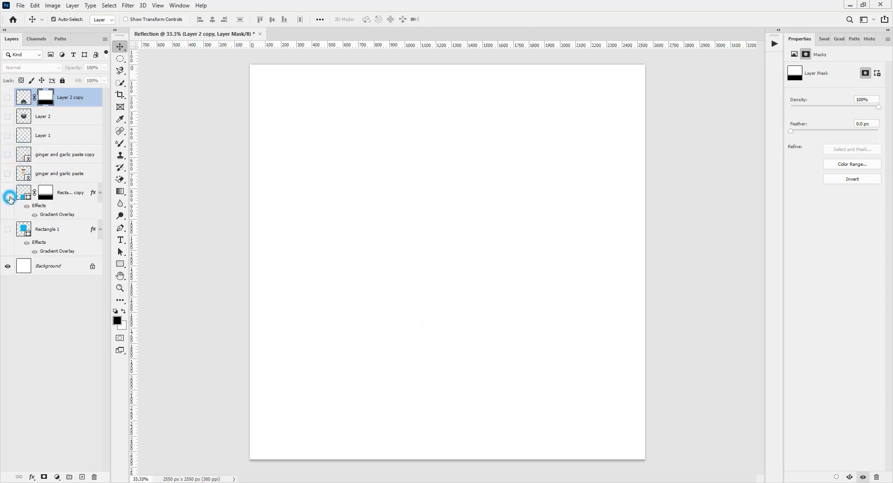
{"action": "left_click", "coordinate": [8, 192]}
{"action": "left_click", "coordinate": [8, 229]}
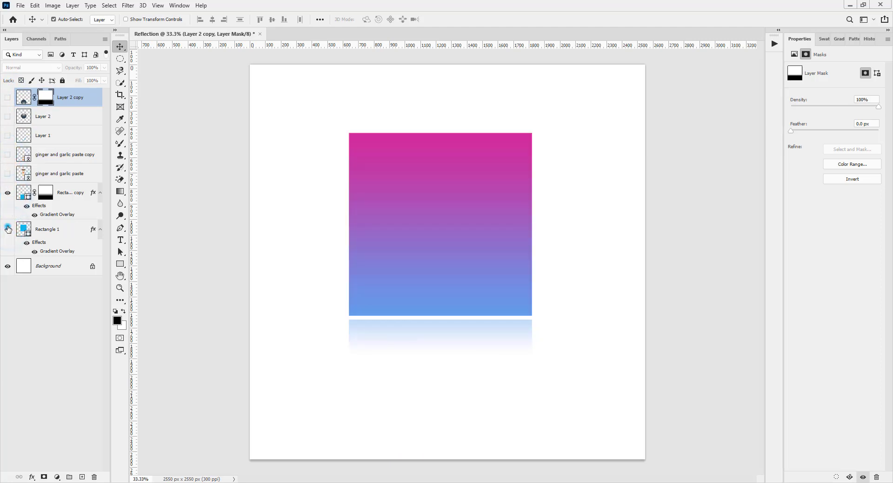
- Hide the gradient square and its reflection, and show the shaded circle with its reflection again
{"action": "left_click", "coordinate": [8, 230]}
{"action": "left_click", "coordinate": [7, 192]}
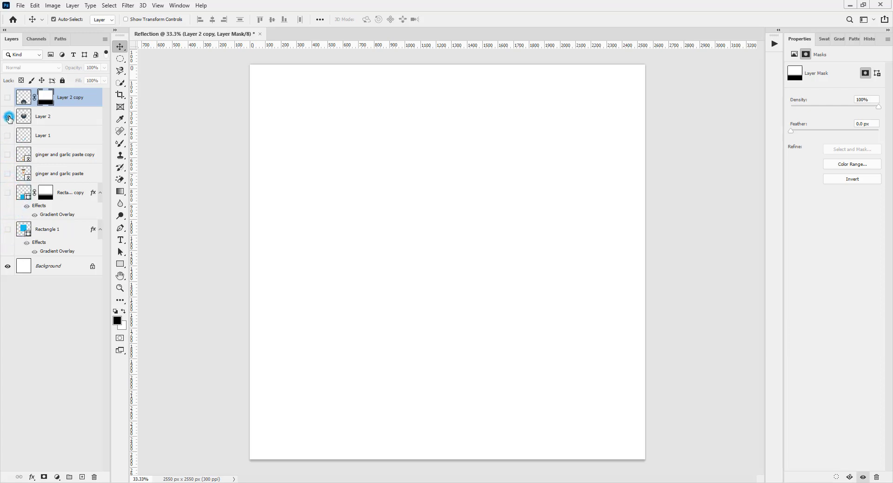
{"action": "left_click", "coordinate": [8, 116]}
{"action": "left_click", "coordinate": [7, 97]}
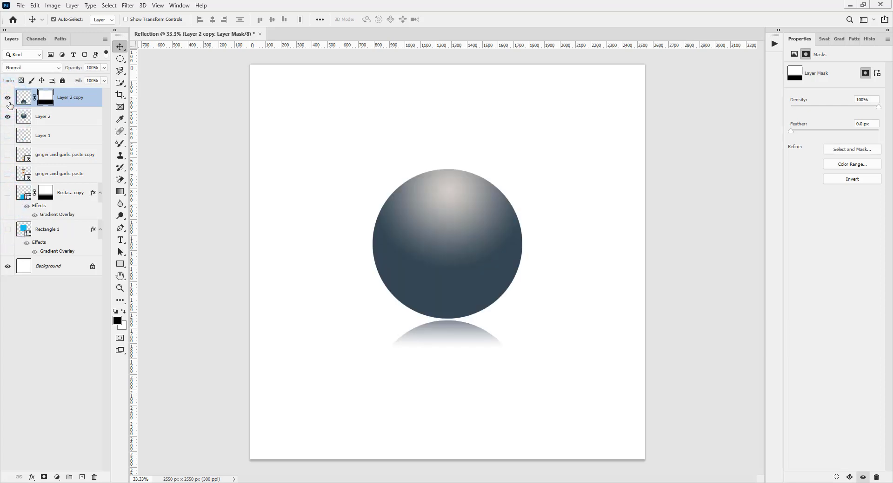